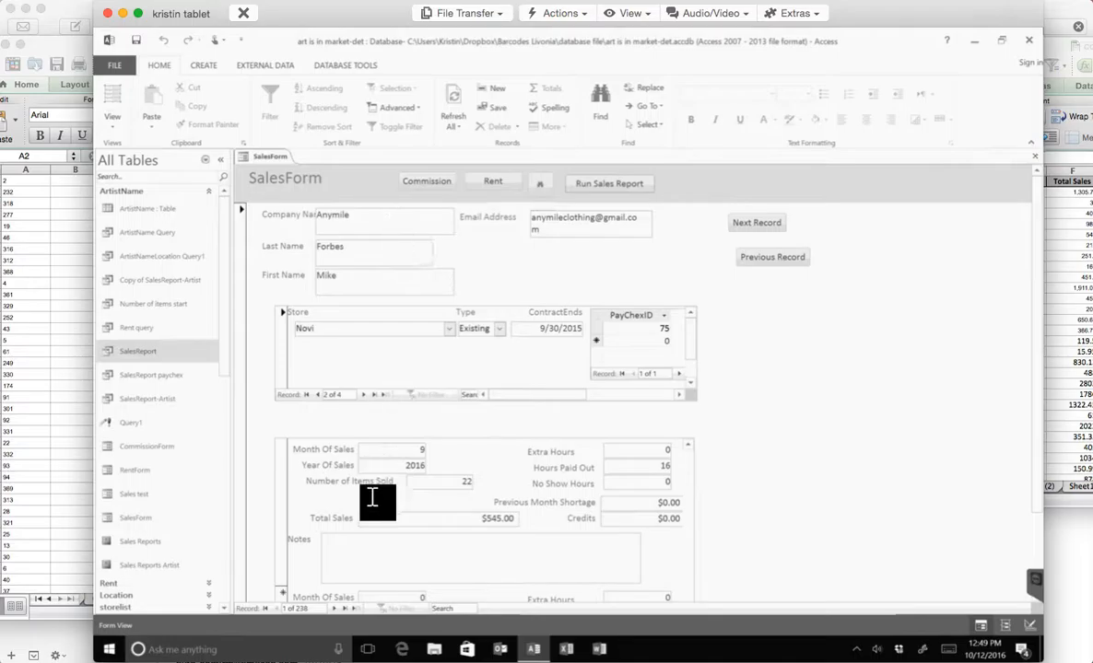
Step: Browse forward through the artist records in the sales form to Metamora Stone Works
{"action": "left_click", "coordinate": [343, 608]}
{"action": "left_click", "coordinate": [342, 608]}
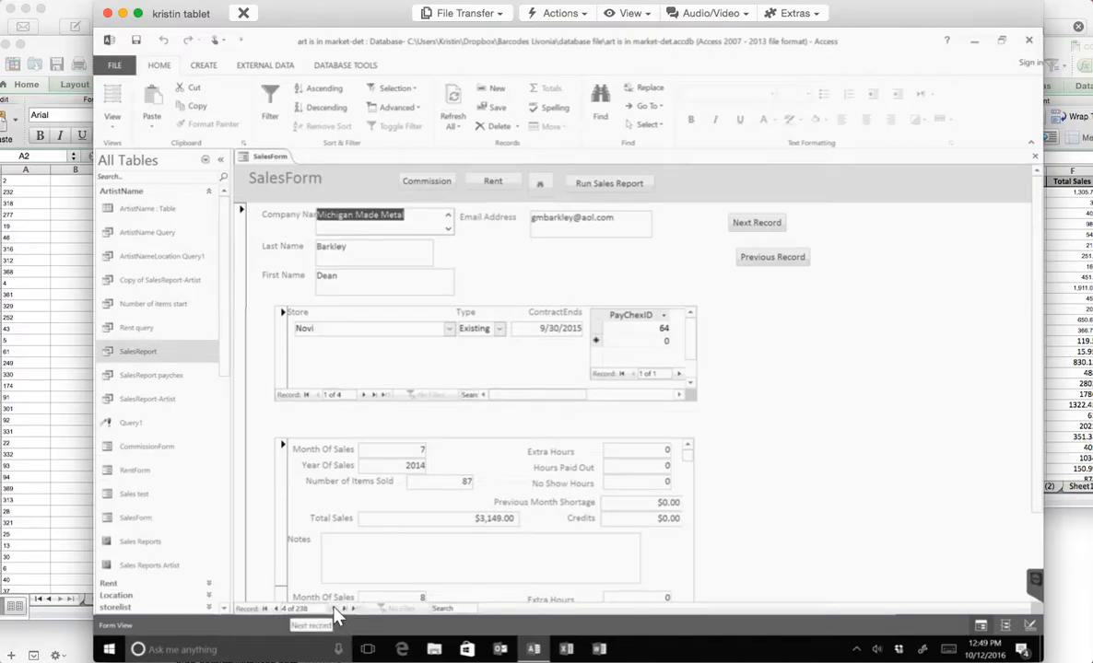
{"action": "left_click", "coordinate": [334, 608]}
{"action": "left_click", "coordinate": [333, 609]}
{"action": "left_click", "coordinate": [334, 609]}
{"action": "left_click", "coordinate": [334, 608]}
{"action": "left_click", "coordinate": [334, 608]}
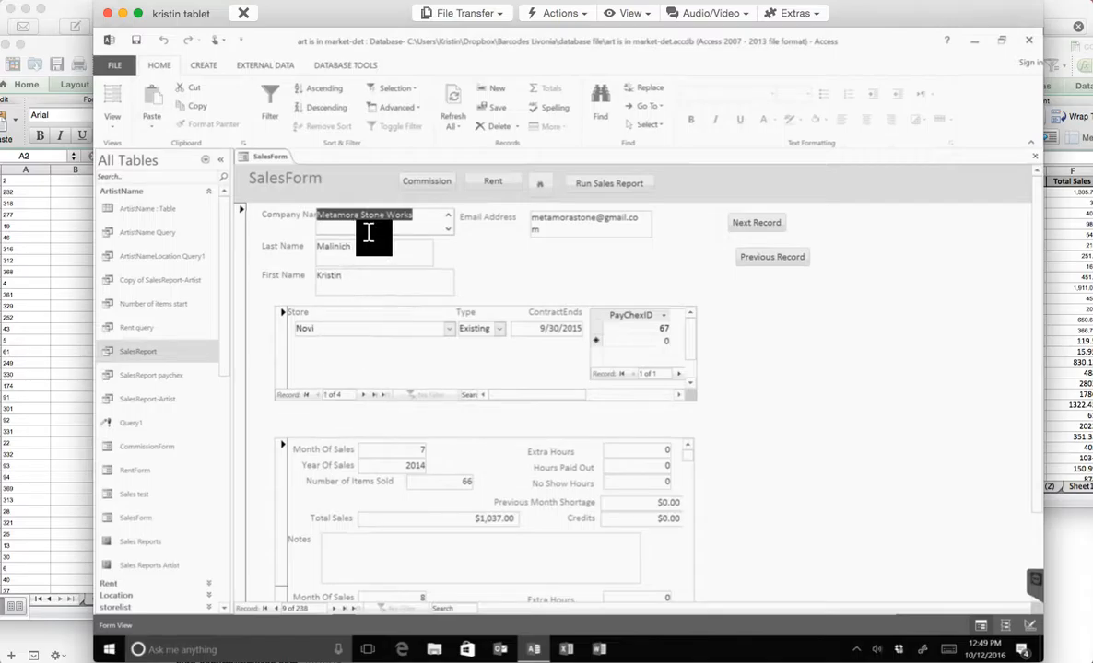
Step: Review the Metamora Stone Works store entries one by one, returning to Clinton-Void and checking the name and store fields
{"action": "left_click", "coordinate": [364, 397]}
{"action": "left_click", "coordinate": [364, 398]}
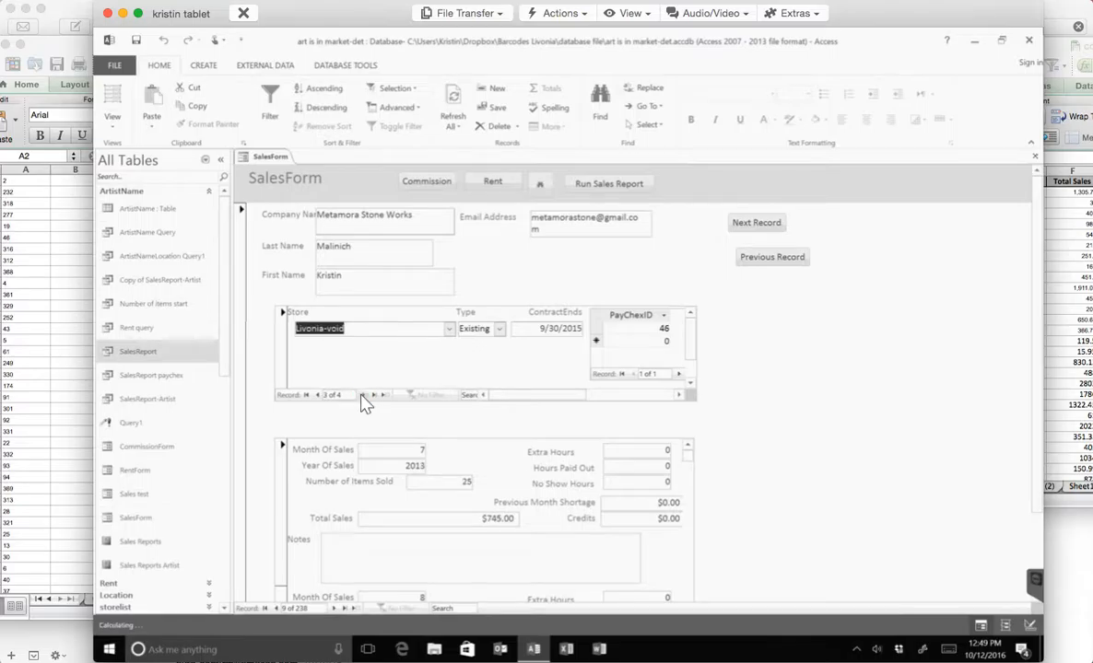
{"action": "left_click", "coordinate": [364, 397]}
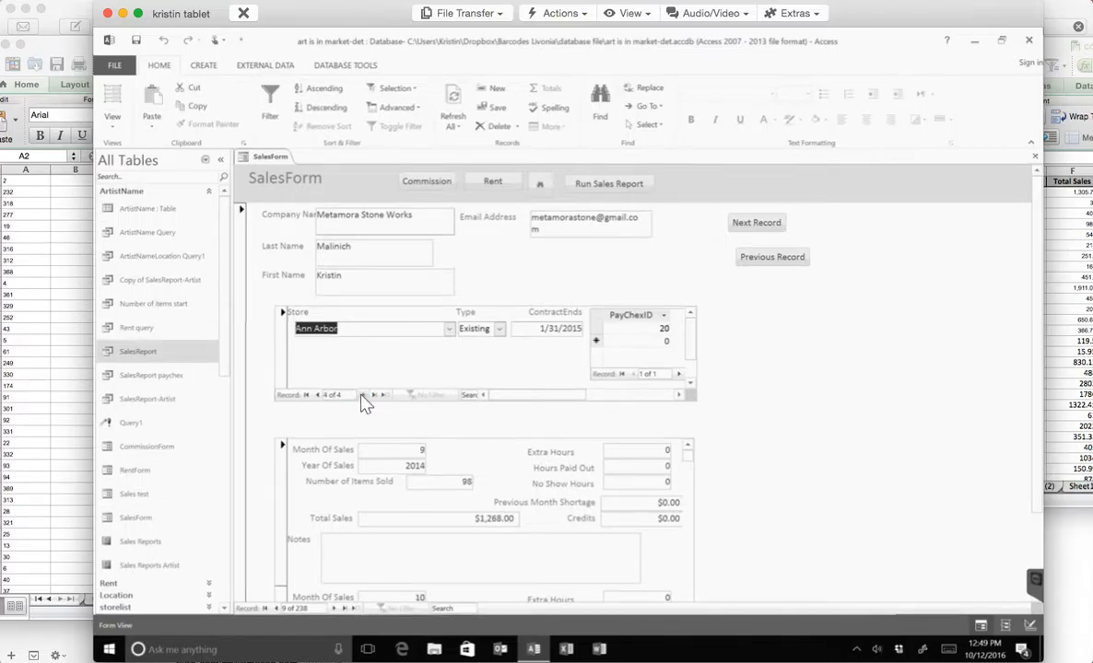
{"action": "left_click", "coordinate": [364, 397]}
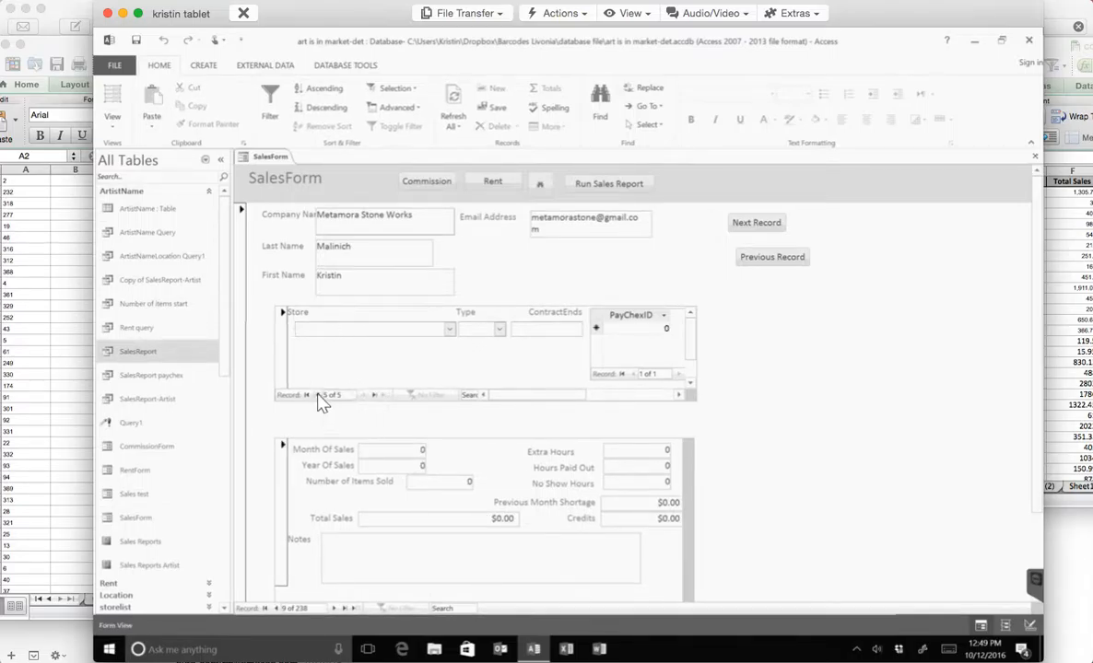
{"action": "left_click", "coordinate": [318, 395]}
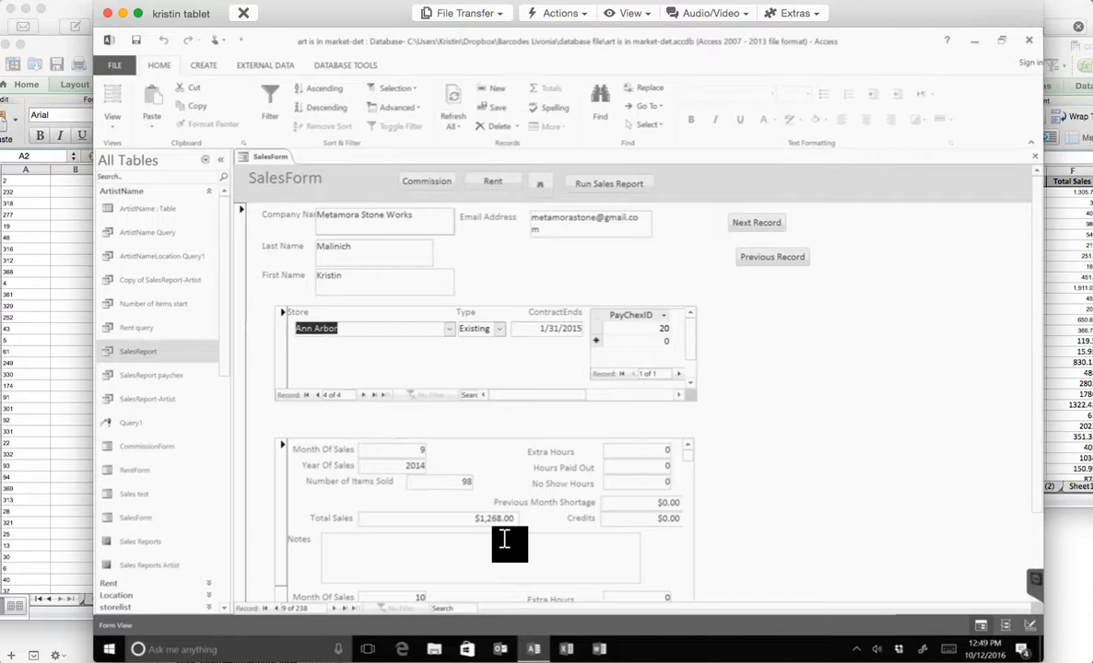
{"action": "left_click", "coordinate": [317, 394]}
{"action": "left_click", "coordinate": [317, 394]}
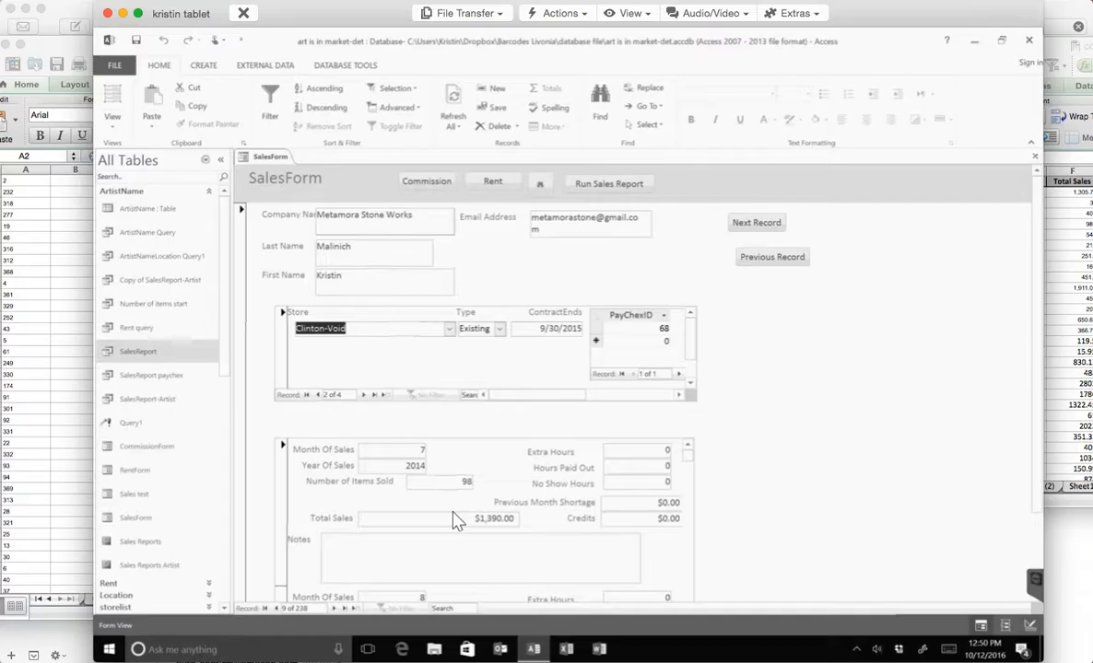
{"action": "left_click", "coordinate": [385, 253]}
{"action": "left_click", "coordinate": [389, 211]}
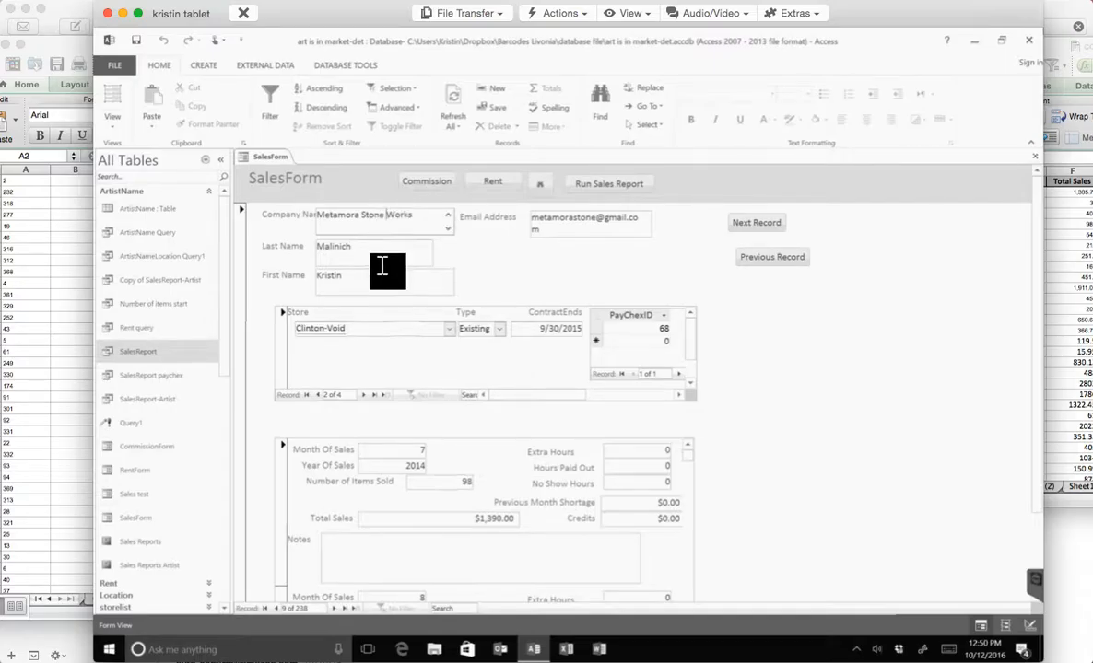
{"action": "left_click", "coordinate": [389, 325]}
Step: Go to the last artist record, Tender Leaf Gardens, and review its company, name, email, store, type, contract end and PayChexID fields
{"action": "left_click", "coordinate": [345, 609]}
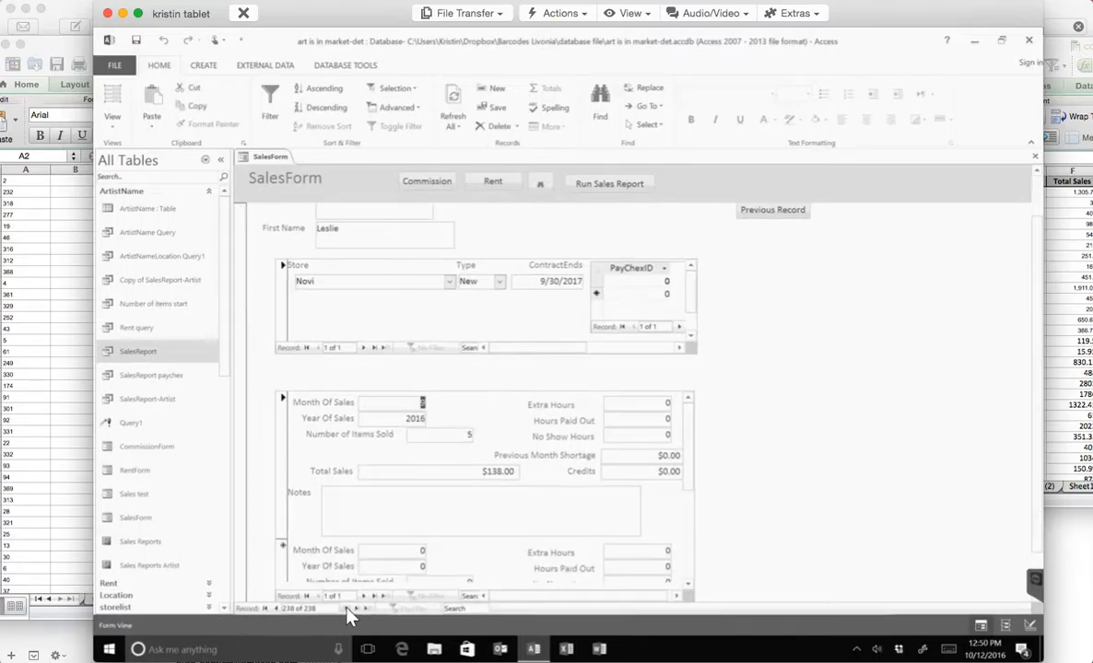
{"action": "scroll", "coordinate": [1036, 182], "scroll_direction": "up", "scroll_amount": 2}
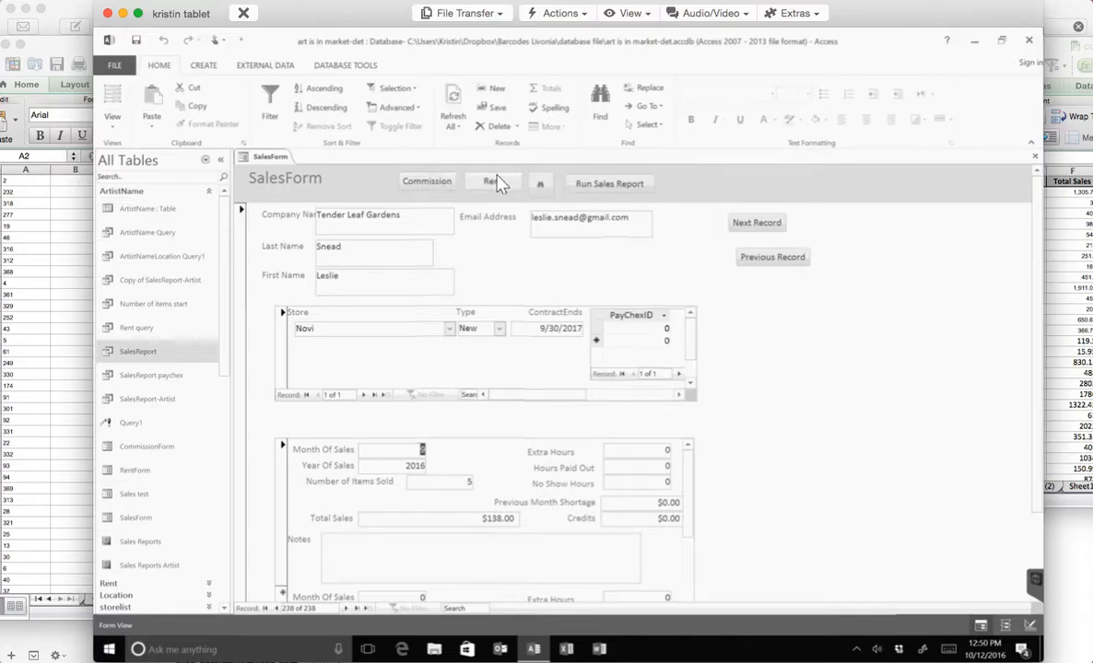
{"action": "left_click", "coordinate": [397, 219]}
{"action": "left_click", "coordinate": [382, 249]}
{"action": "left_click", "coordinate": [361, 275]}
{"action": "left_click", "coordinate": [600, 219]}
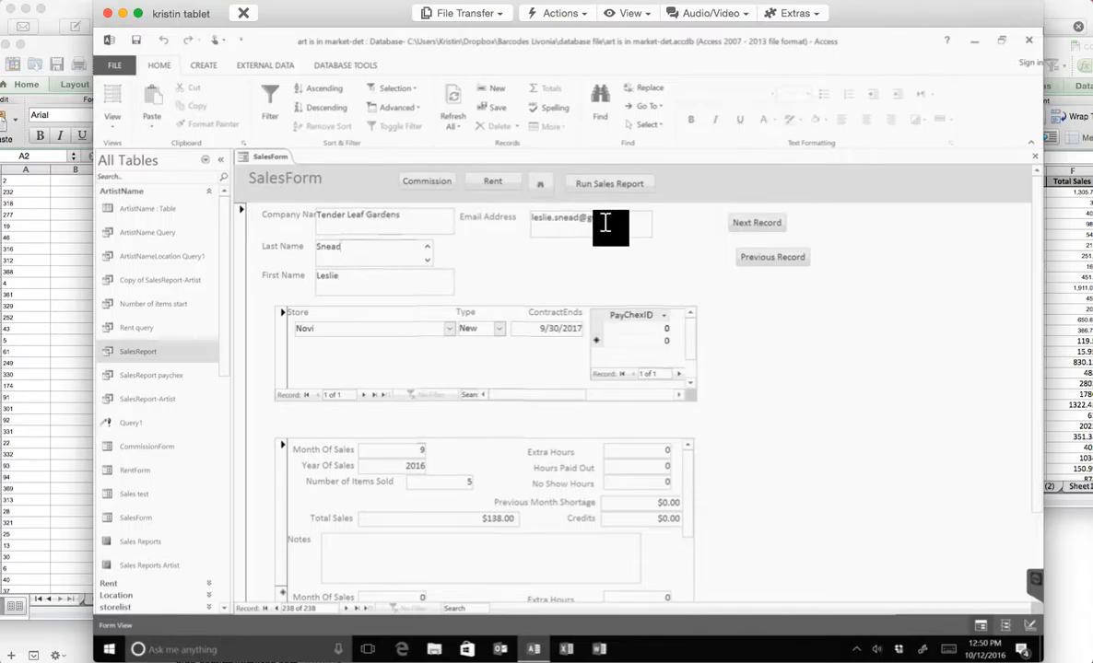
{"action": "left_click", "coordinate": [401, 328]}
{"action": "left_click", "coordinate": [473, 329]}
{"action": "left_click", "coordinate": [557, 324]}
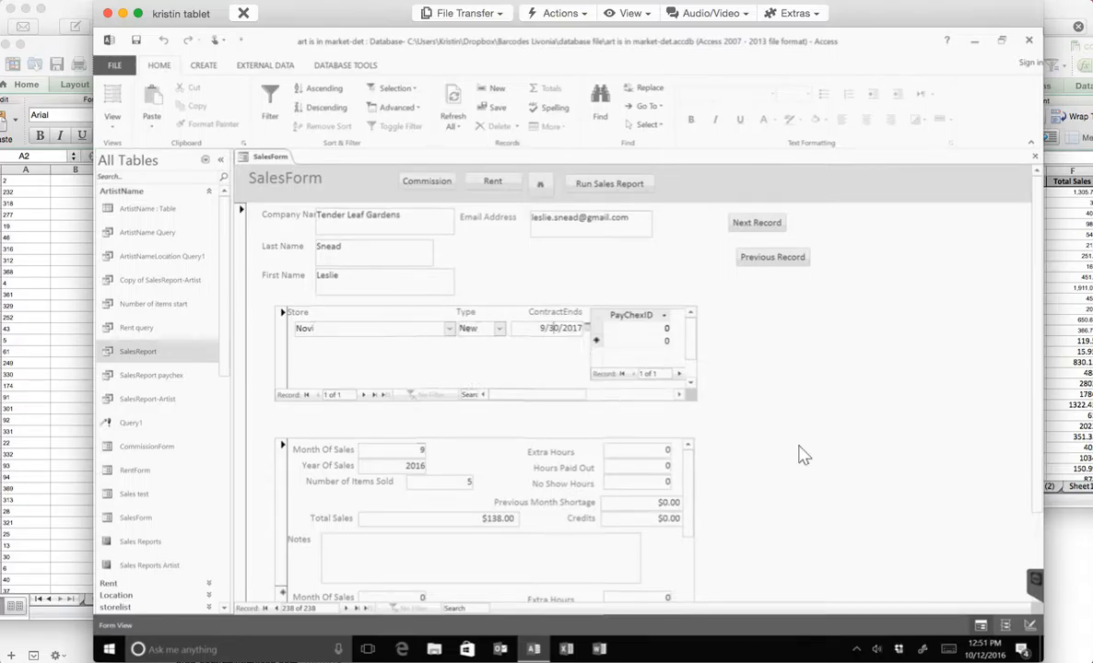
{"action": "left_click", "coordinate": [664, 329]}
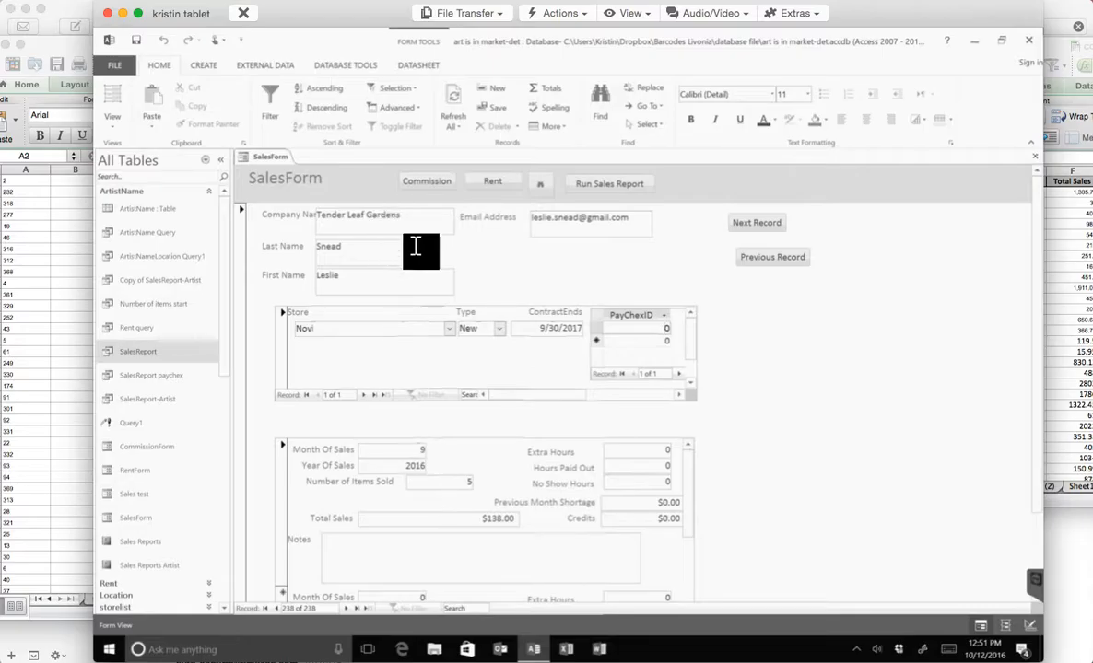
Step: Move through the artist records from the blank one back to the first, and return to the last
{"action": "left_click", "coordinate": [350, 609]}
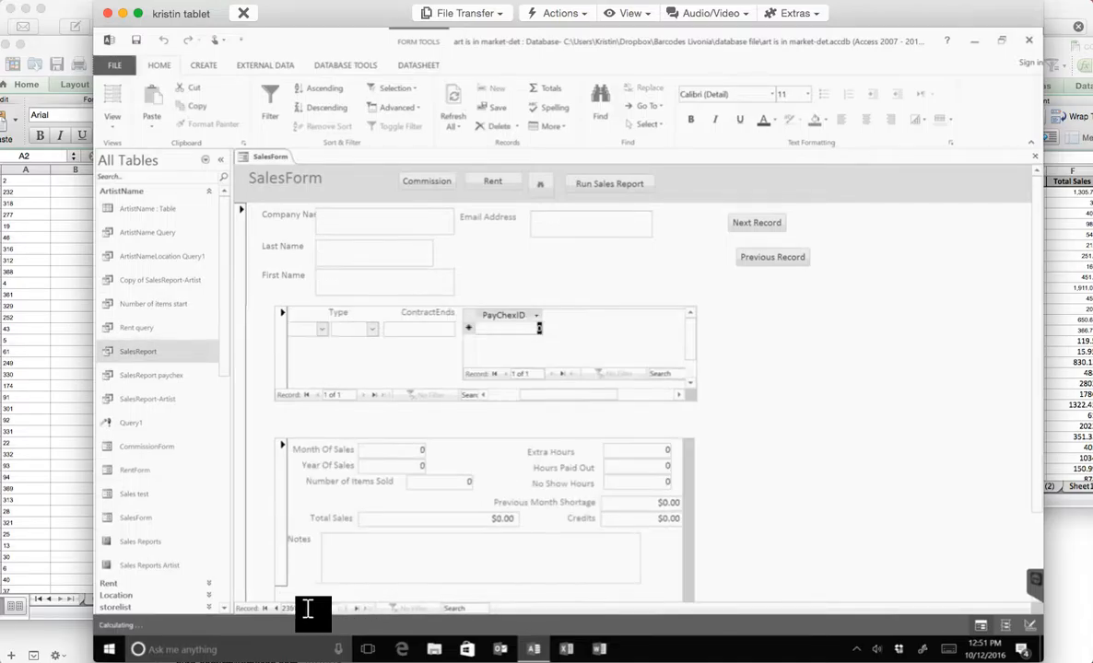
{"action": "left_click", "coordinate": [274, 609]}
{"action": "left_click", "coordinate": [275, 609]}
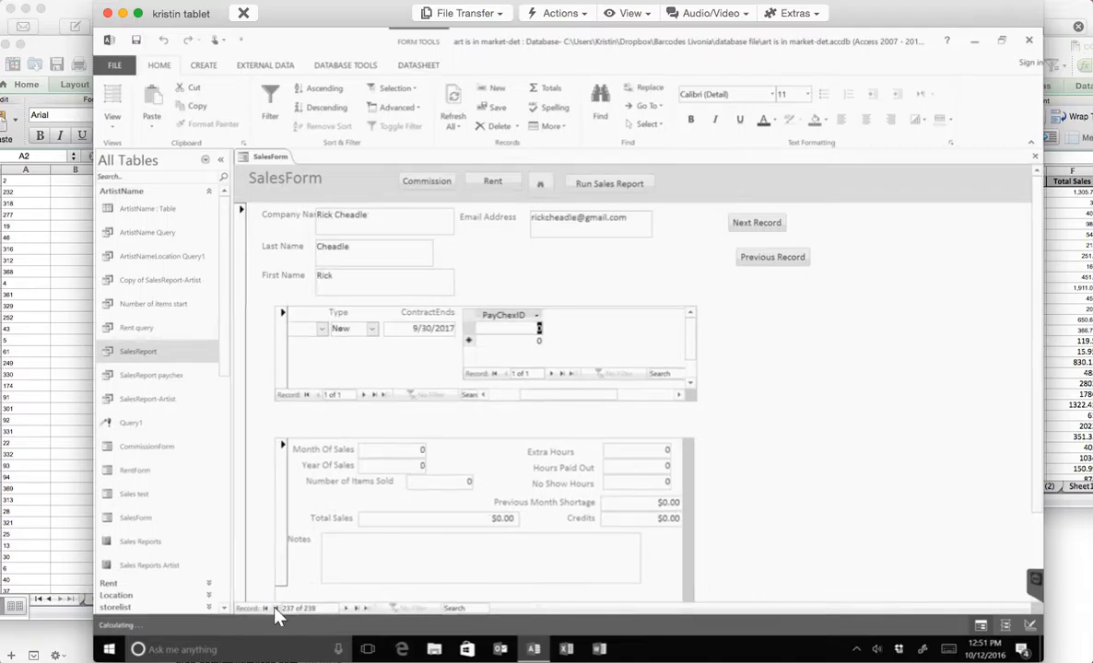
{"action": "left_click", "coordinate": [264, 608]}
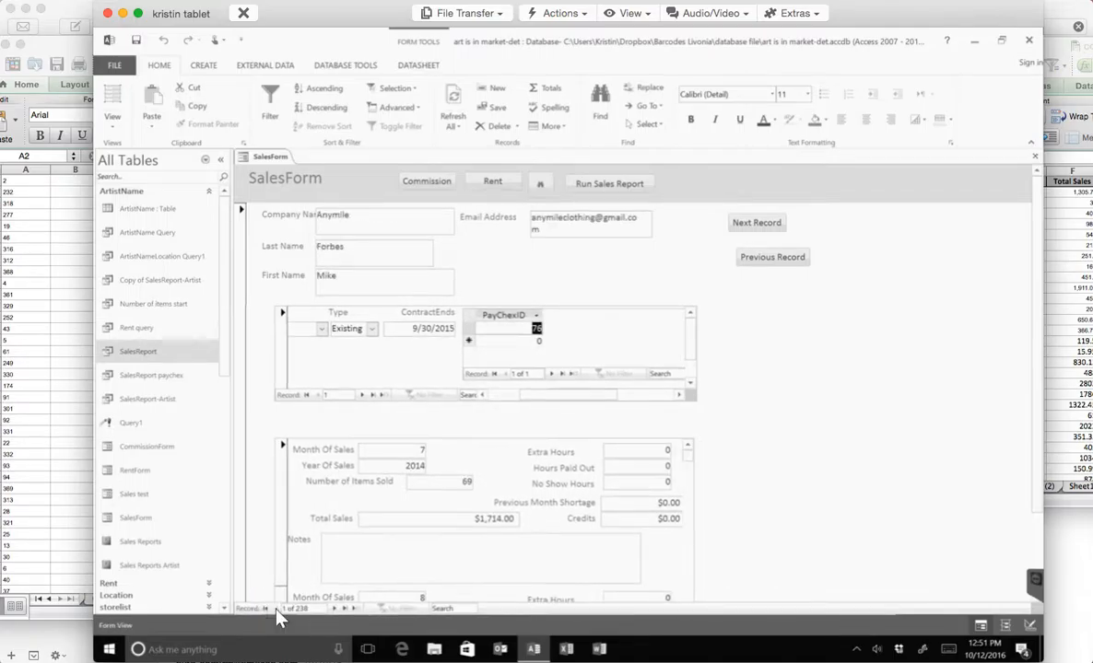
{"action": "left_click", "coordinate": [342, 610]}
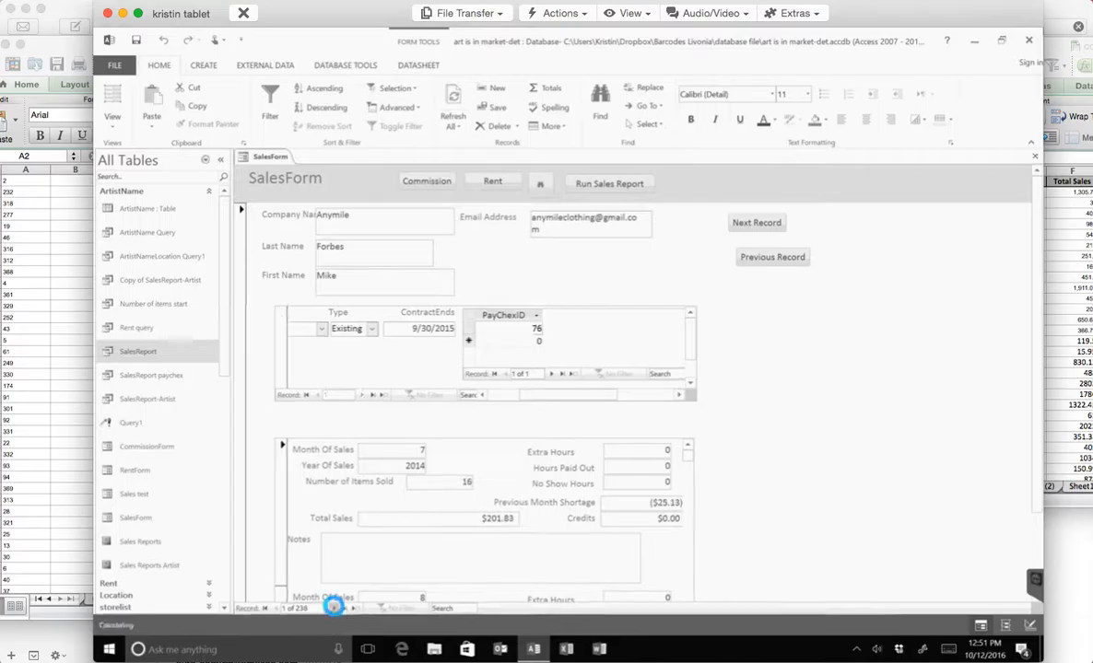
{"action": "left_click", "coordinate": [344, 609]}
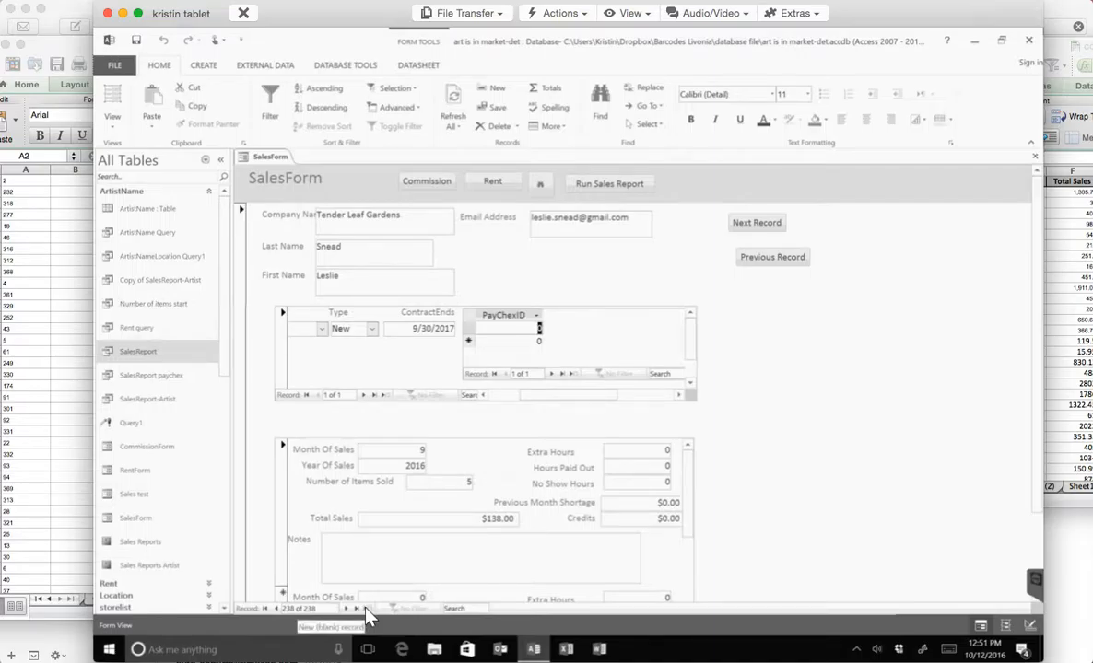
Step: Add a new artist record with the company name Blank Company and fill in the first name, last name and email address
{"action": "left_click", "coordinate": [368, 609]}
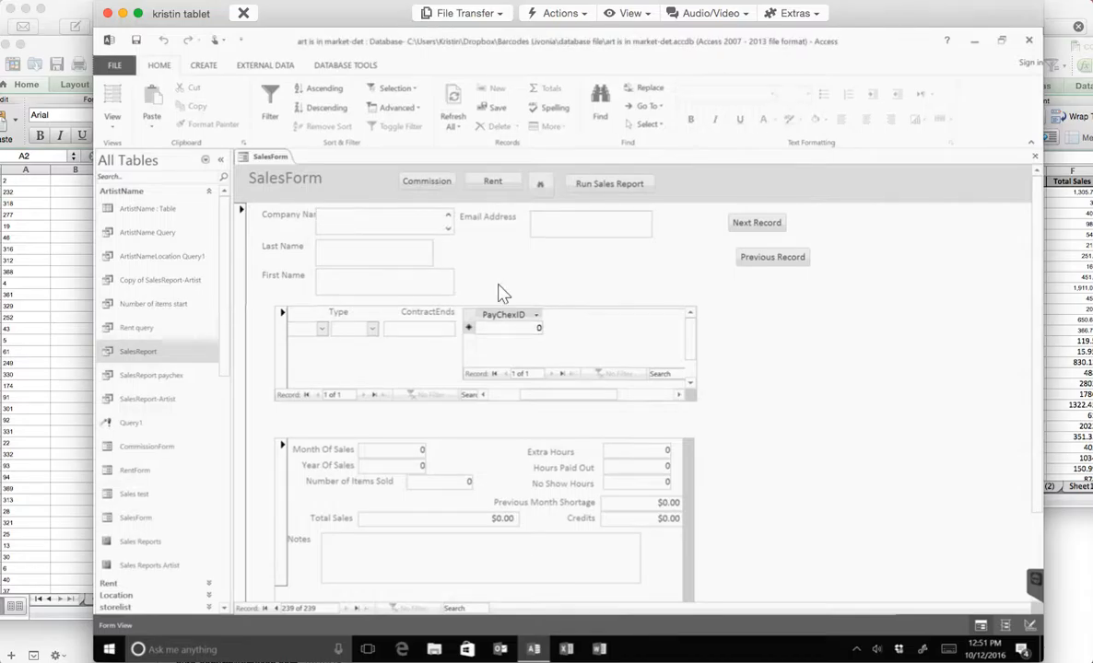
{"action": "type", "text": "Blank Company"}
{"action": "key", "text": "Tab"}
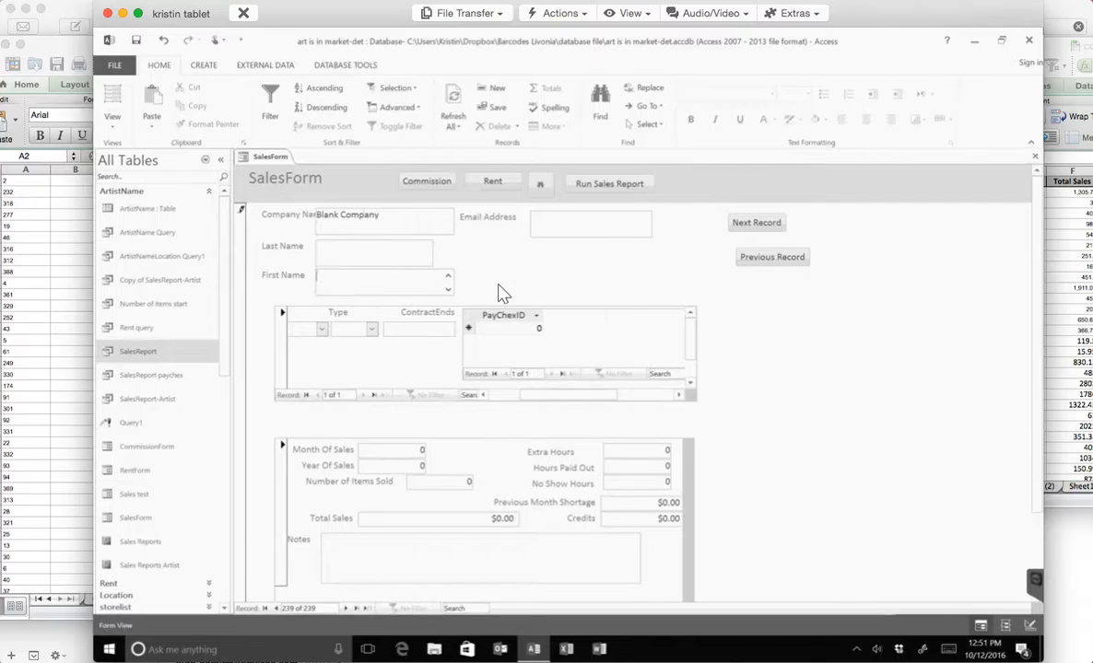
{"action": "type", "text": "John"}
{"action": "key", "text": "shift+Tab"}
{"action": "type", "text": "Doe"}
{"action": "left_click", "coordinate": [532, 221]}
{"action": "type", "text": "Johne"}
{"action": "type", "text": "oe@nowhere.com"}
{"action": "key", "text": "Tab"}
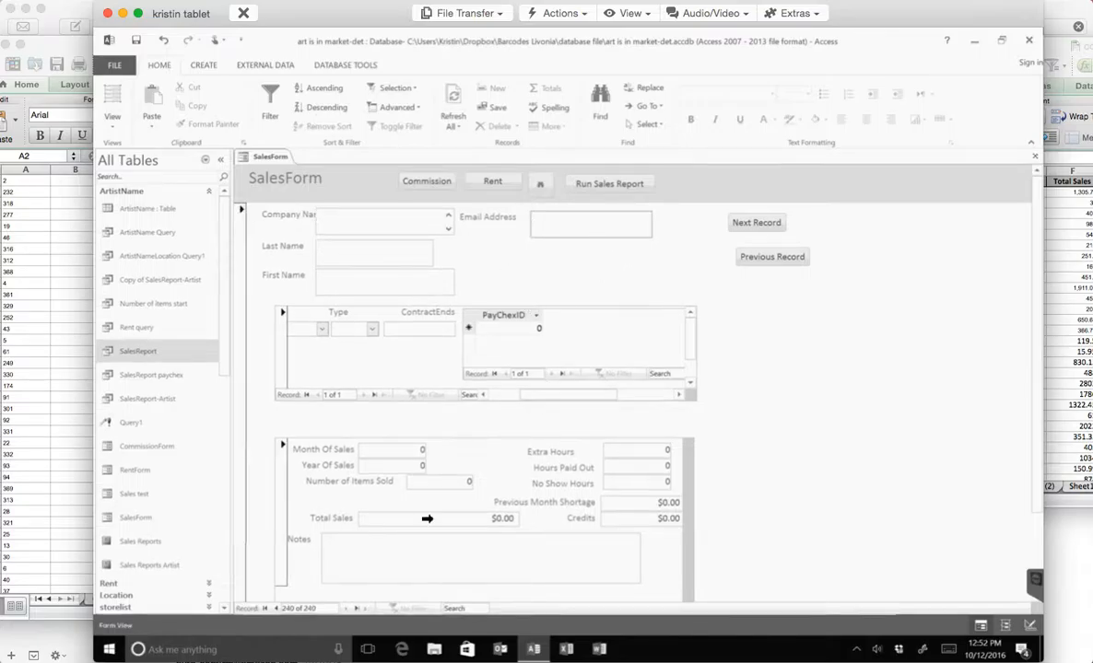
Step: In the Blank Company record, set the store to Clinton, the type to New and the contract end to 9/30/2017
{"action": "left_click", "coordinate": [275, 609]}
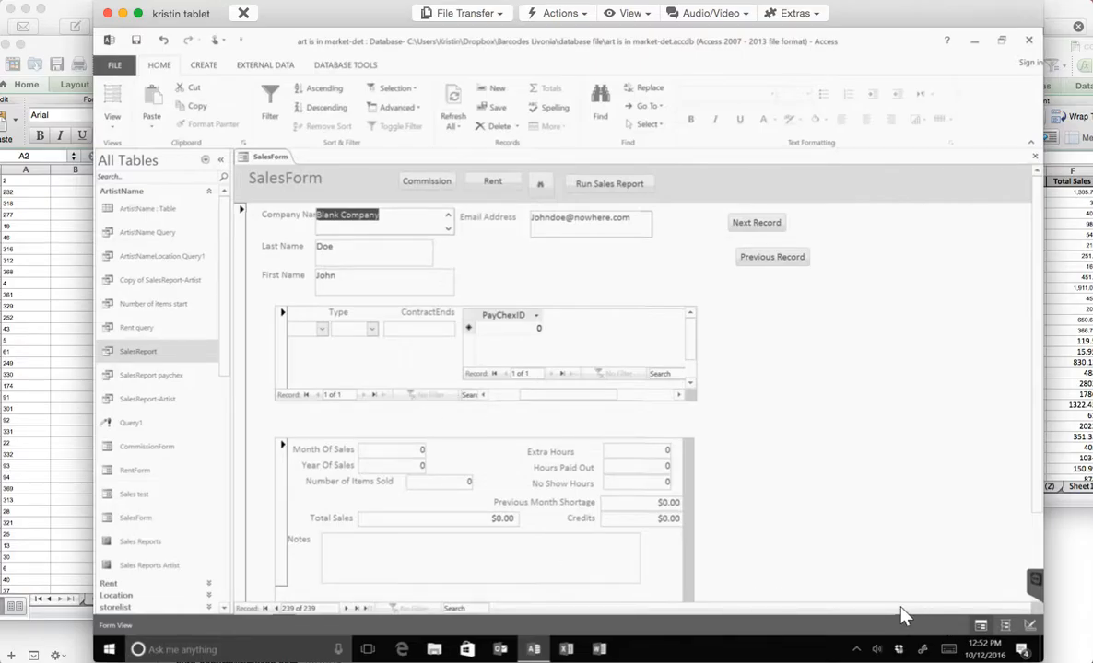
{"action": "left_click", "coordinate": [551, 396]}
{"action": "left_click_drag", "start_coordinate": [551, 398], "coordinate": [500, 396]}
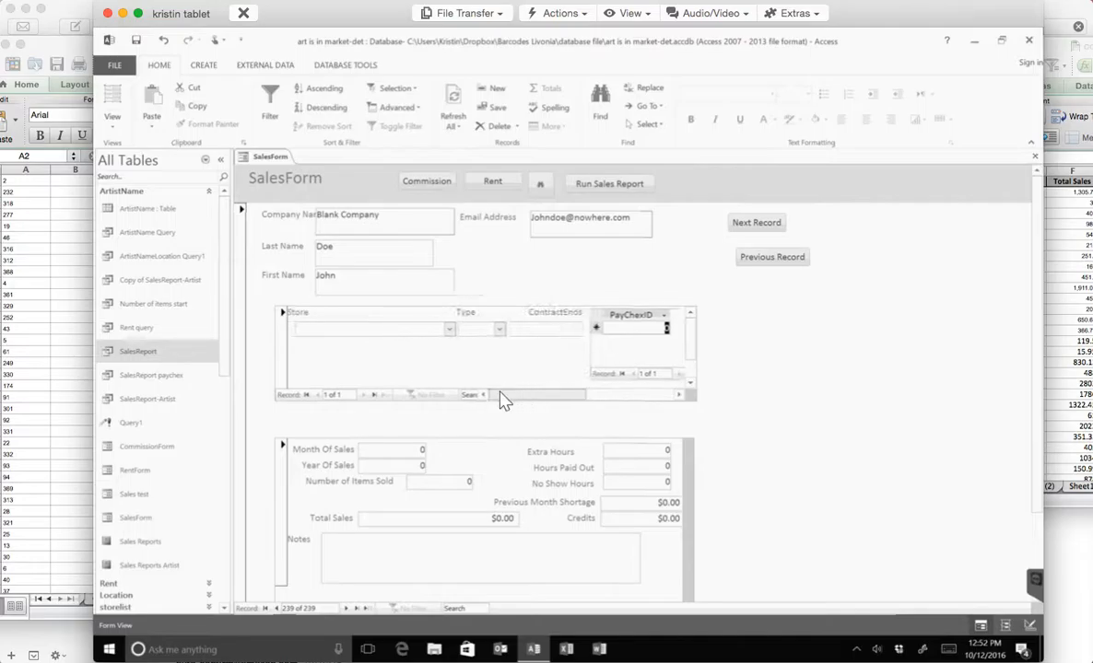
{"action": "left_click", "coordinate": [449, 330]}
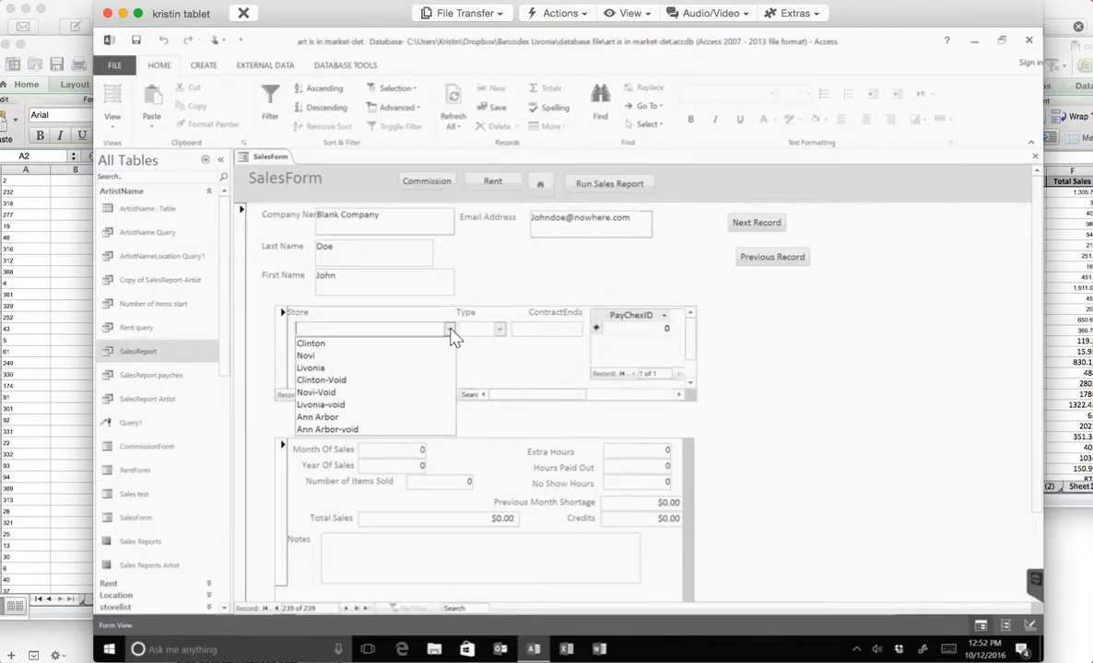
{"action": "left_click", "coordinate": [427, 346]}
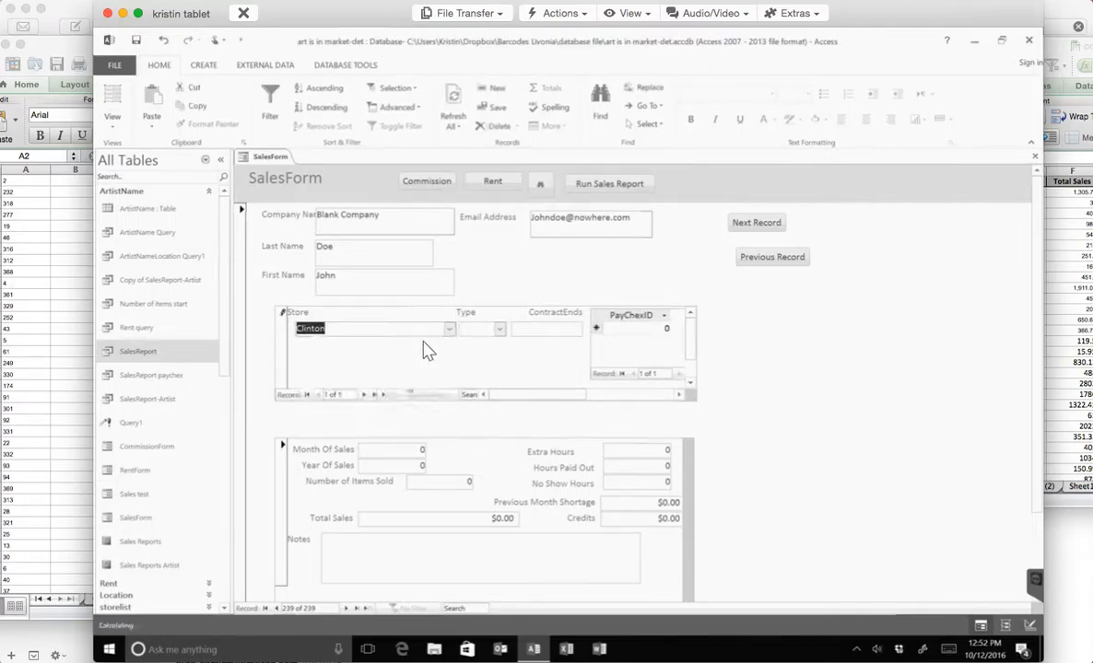
{"action": "left_click", "coordinate": [499, 329]}
{"action": "left_click", "coordinate": [484, 343]}
{"action": "left_click", "coordinate": [554, 328]}
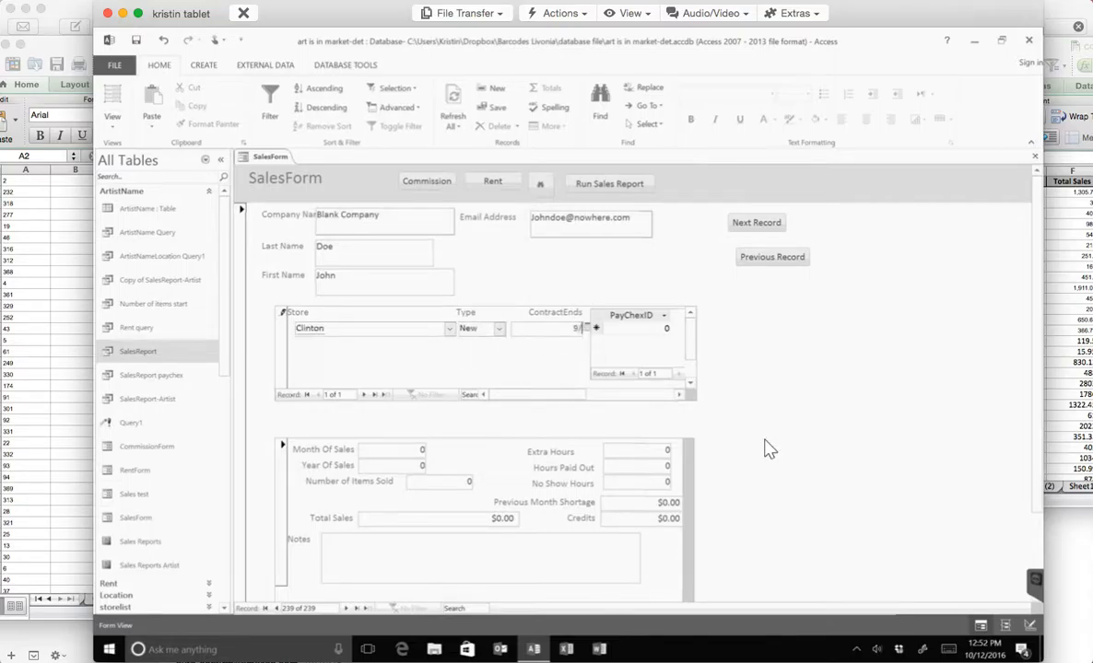
{"action": "type", "text": "9/30/2017"}
{"action": "key", "text": "Tab"}
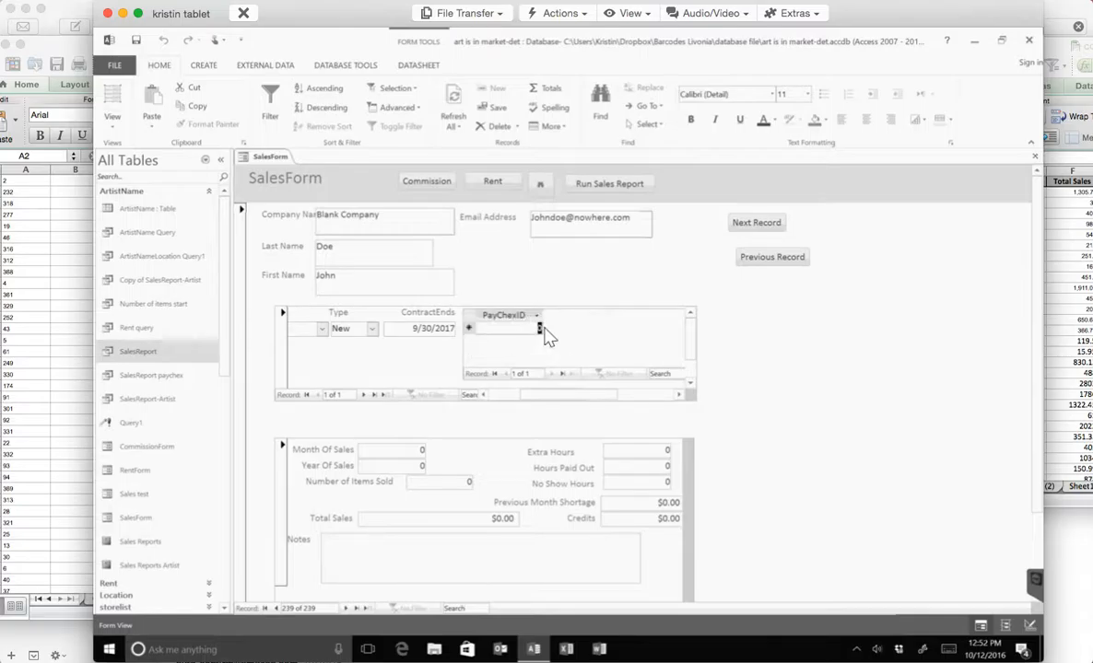
Step: Enter 0 as the placeholder PayChexID for the Blank Company's Clinton store entry
{"action": "type", "text": "0"}
{"action": "key", "text": "Return"}
{"action": "left_click", "coordinate": [497, 333]}
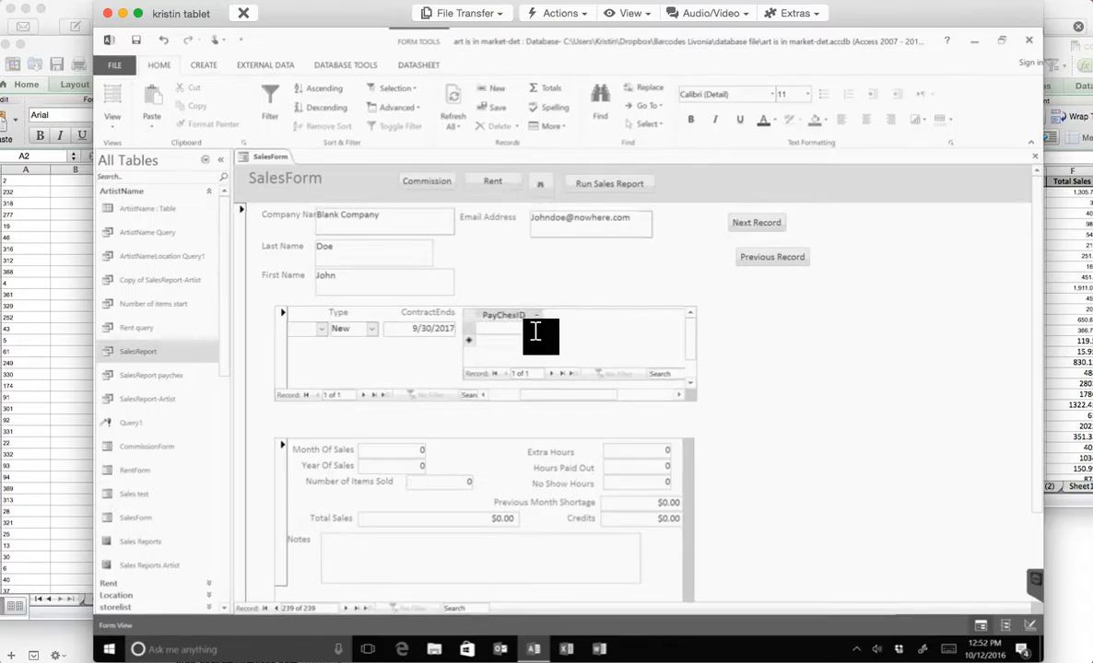
{"action": "left_click", "coordinate": [528, 341]}
{"action": "left_click", "coordinate": [521, 317]}
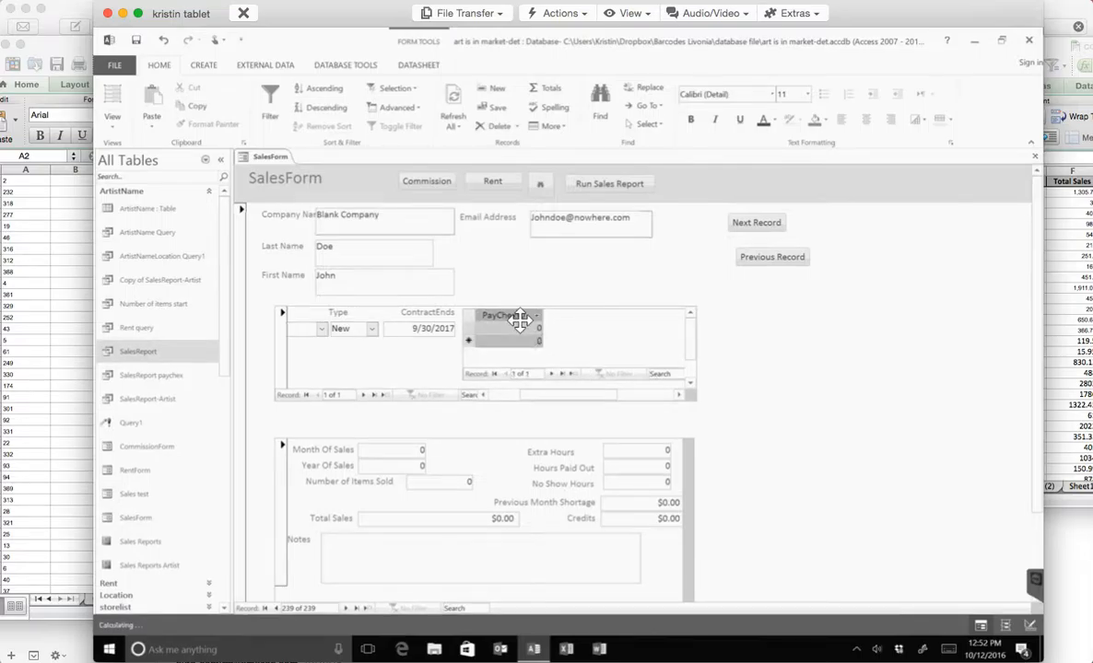
{"action": "left_click", "coordinate": [526, 329]}
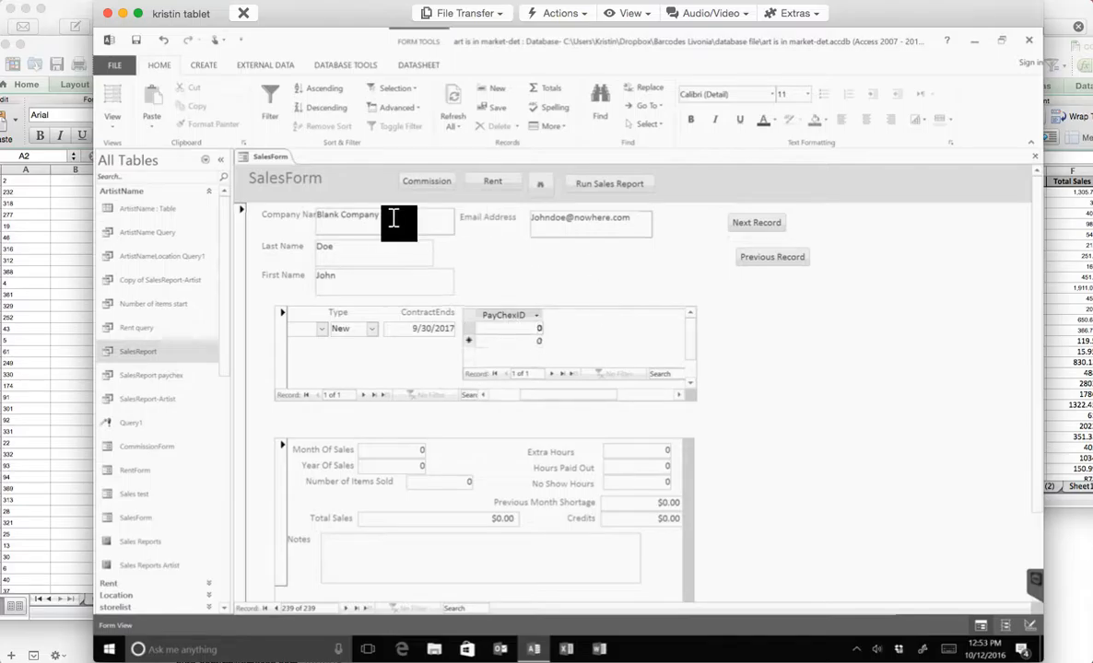
Step: In the Commission form, go to the Blank Company record and enter 17% for every month in the Clinton store's commission row
{"action": "left_click", "coordinate": [442, 178]}
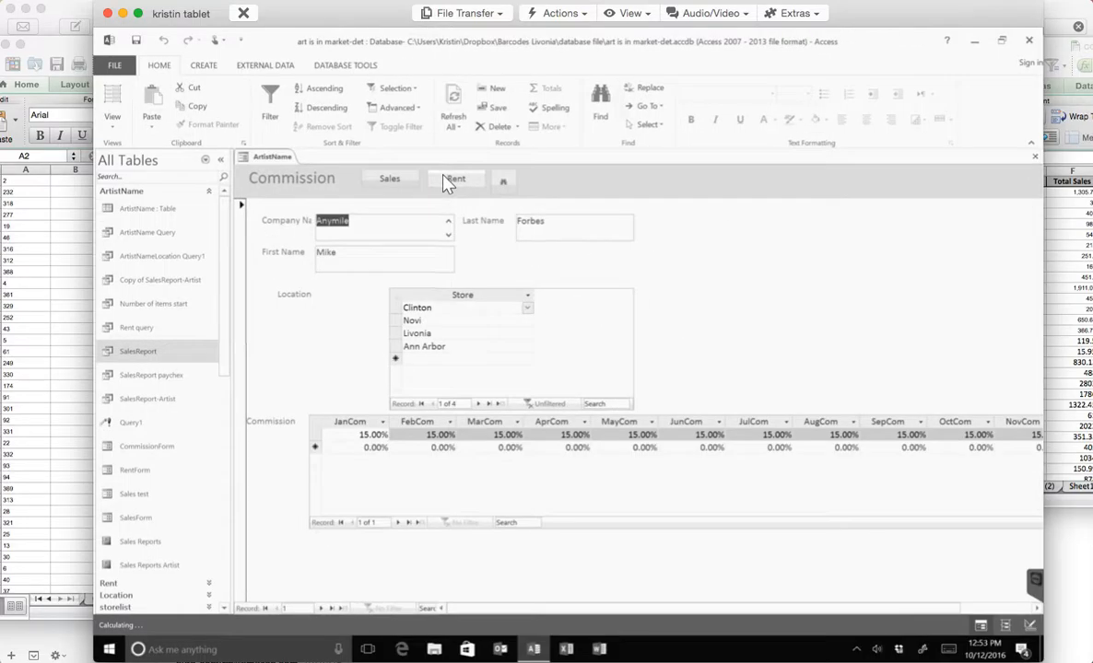
{"action": "left_click", "coordinate": [344, 610]}
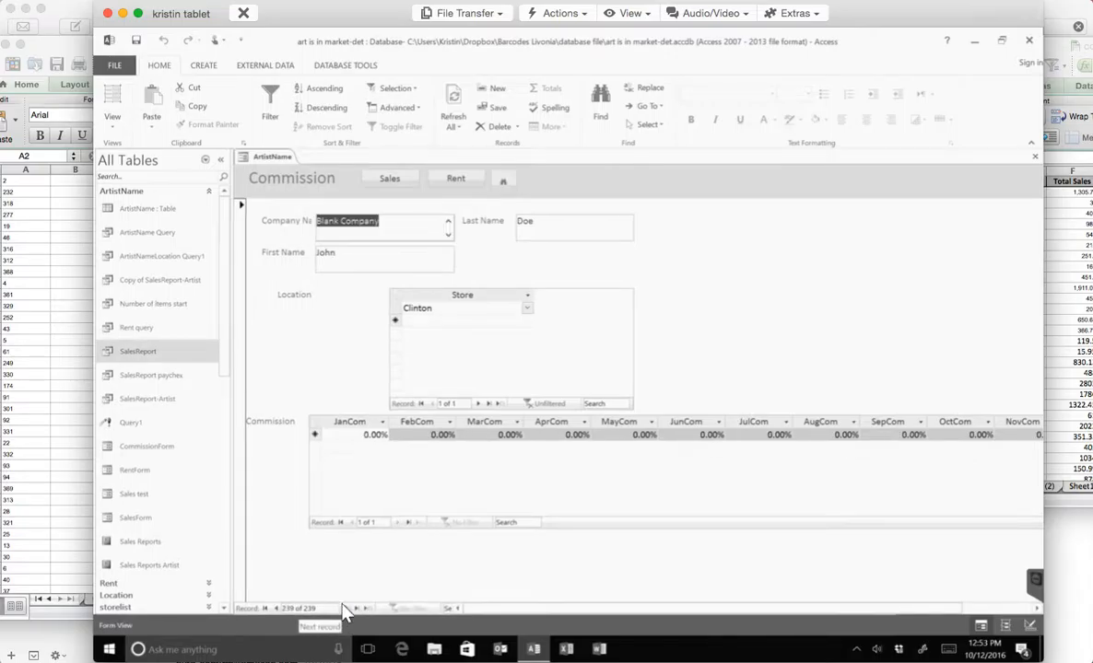
{"action": "left_click", "coordinate": [355, 440]}
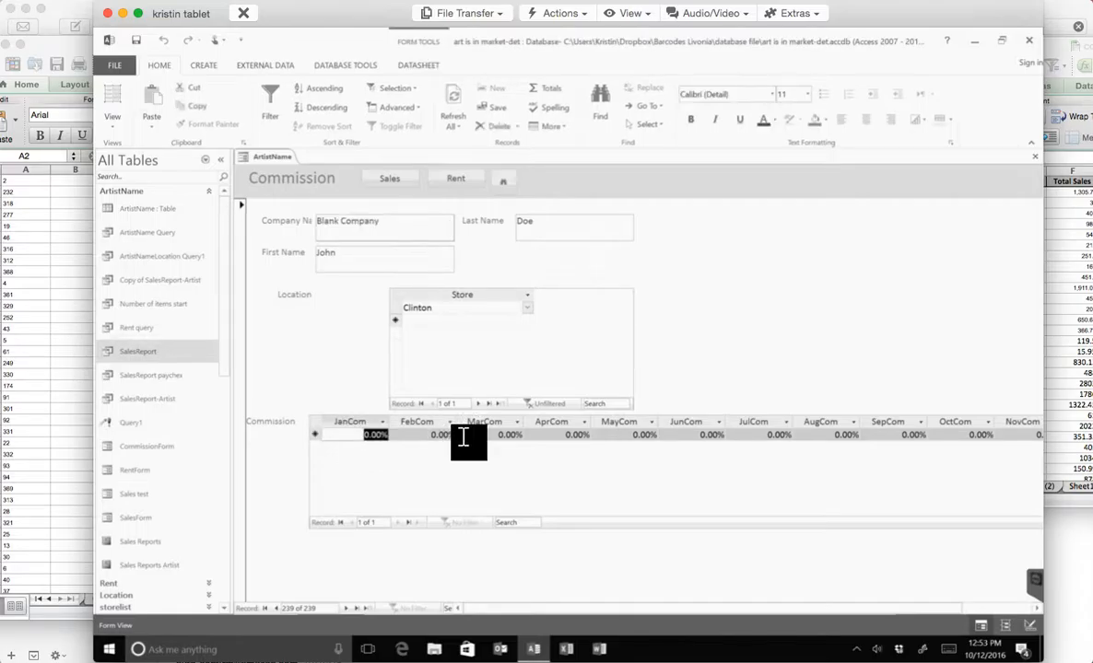
{"action": "type", "text": "17"}
{"action": "key", "text": "Tab"}
{"action": "type", "text": "17"}
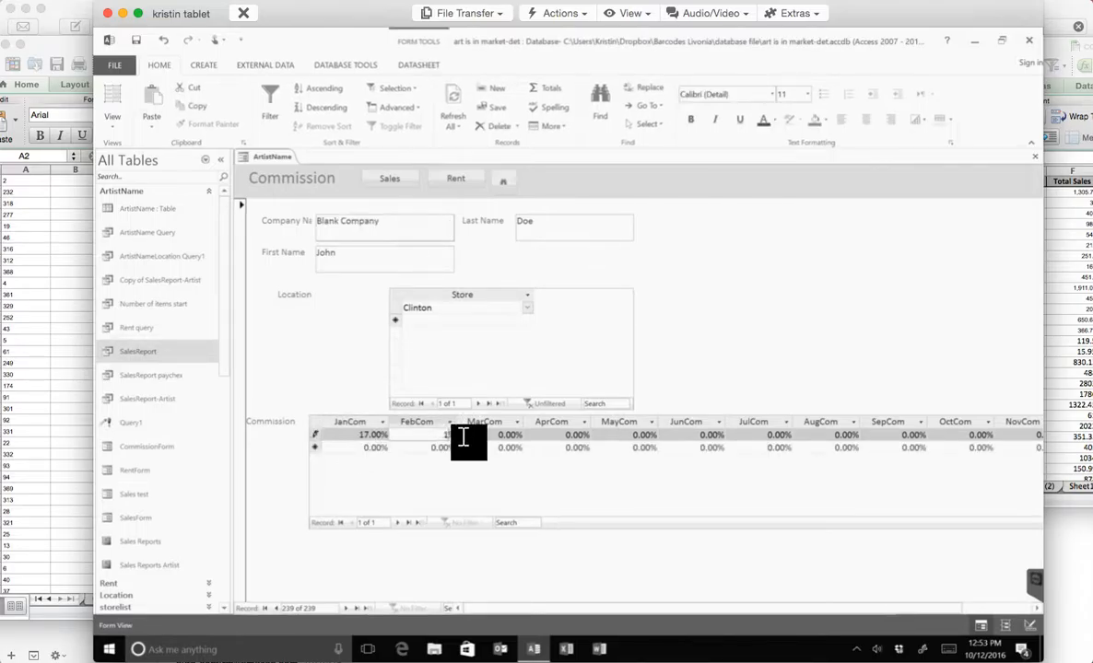
{"action": "key", "text": "Tab"}
{"action": "type", "text": "17"}
{"action": "key", "text": "Tab"}
{"action": "type", "text": "17"}
{"action": "key", "text": "Tab"}
{"action": "type", "text": "17"}
{"action": "key", "text": "Tab"}
{"action": "type", "text": "17\t17"}
{"action": "key", "text": "Tab"}
{"action": "type", "text": "17"}
{"action": "key", "text": "Tab"}
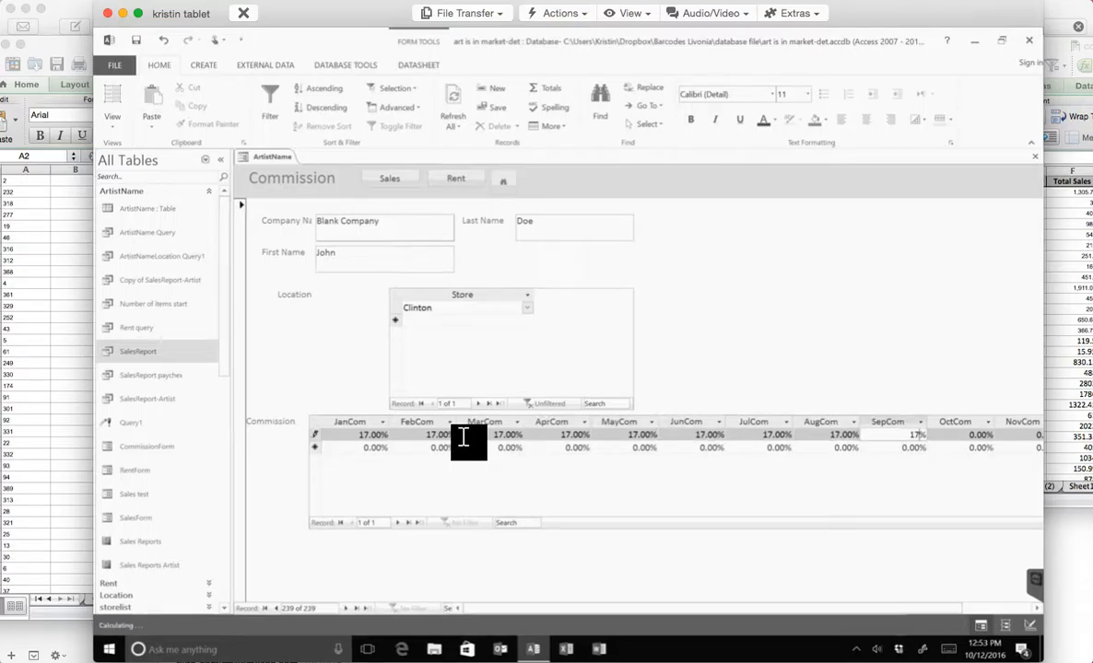
{"action": "type", "text": "17"}
{"action": "key", "text": "Tab"}
{"action": "type", "text": "17"}
{"action": "key", "text": "Tab"}
{"action": "type", "text": "17"}
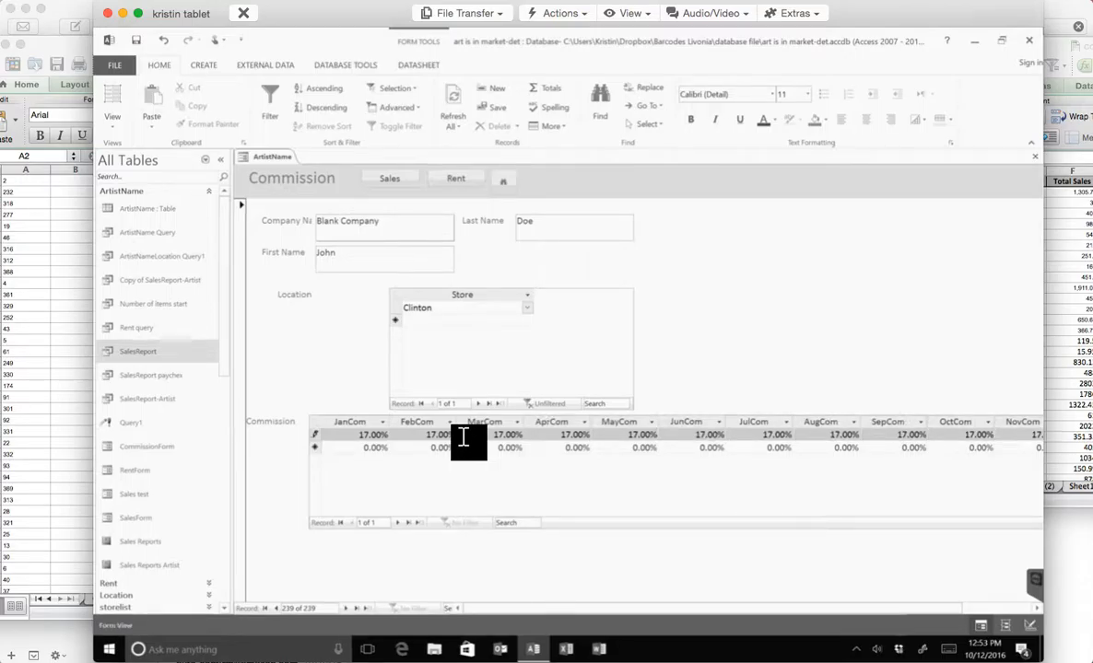
{"action": "key", "text": "Tab"}
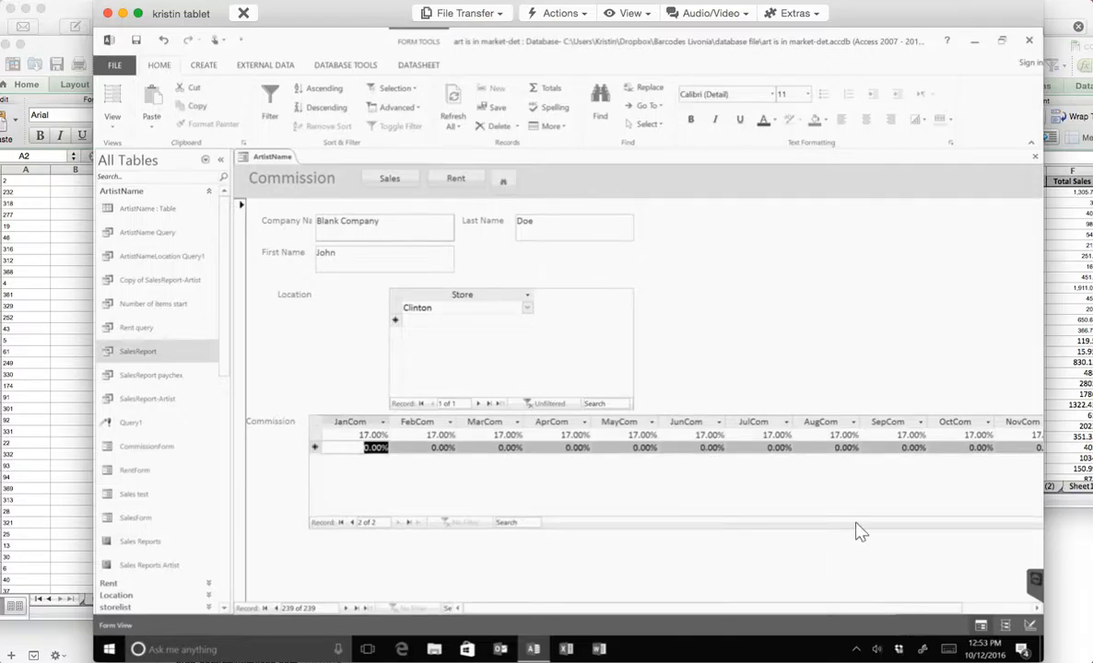
{"action": "left_click_drag", "start_coordinate": [811, 606], "coordinate": [684, 608]}
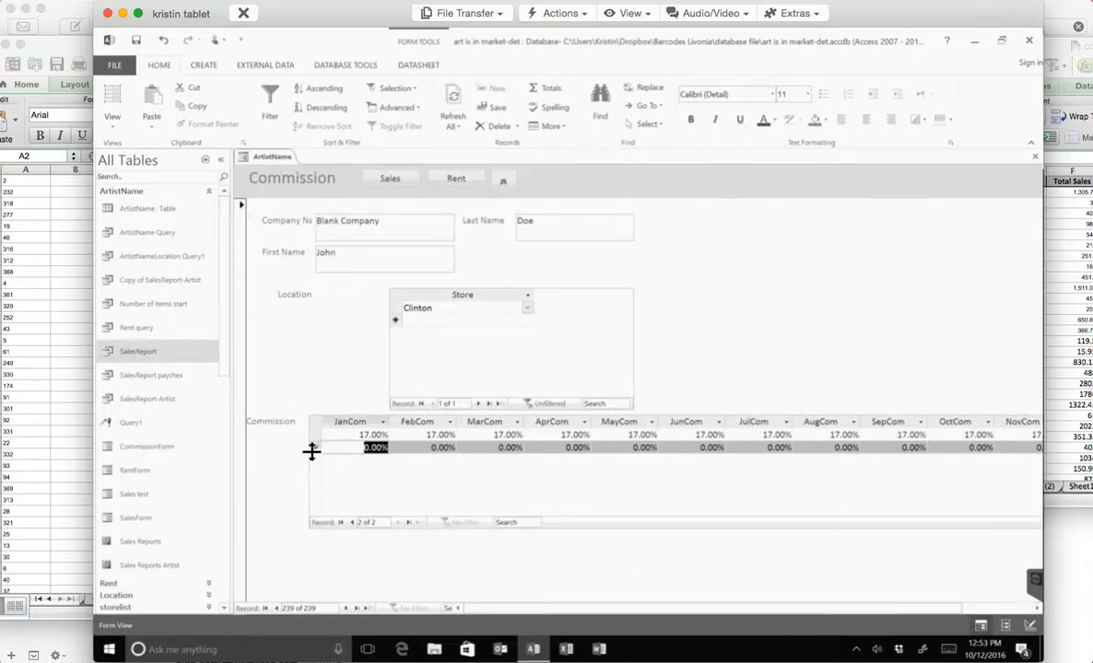
{"action": "type", "text": "17"}
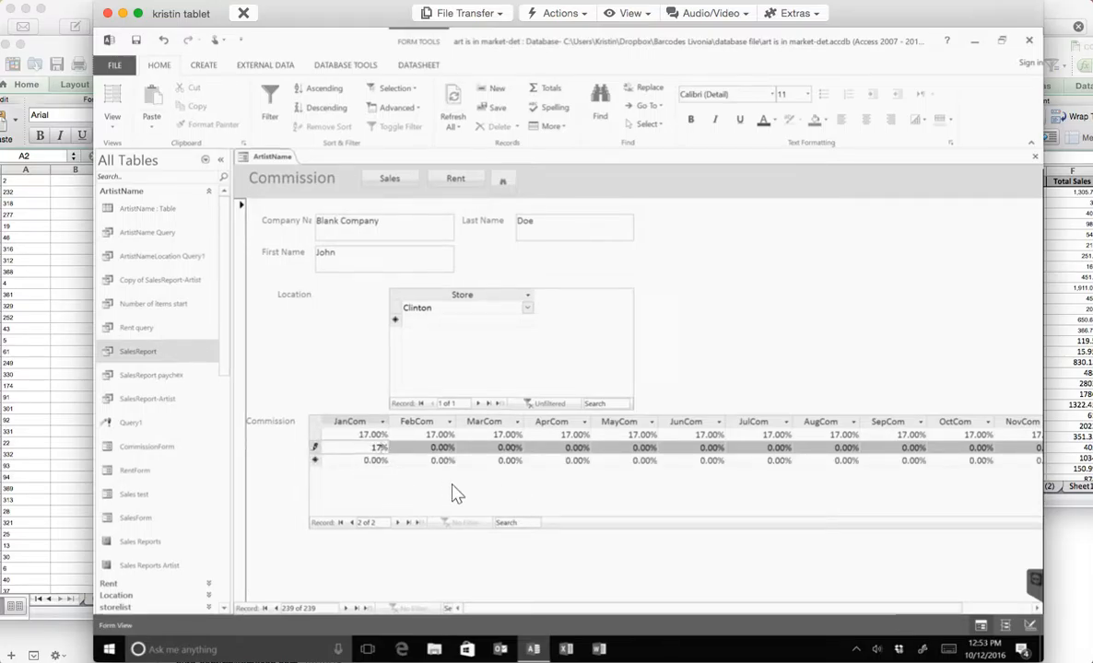
{"action": "key", "text": "Escape"}
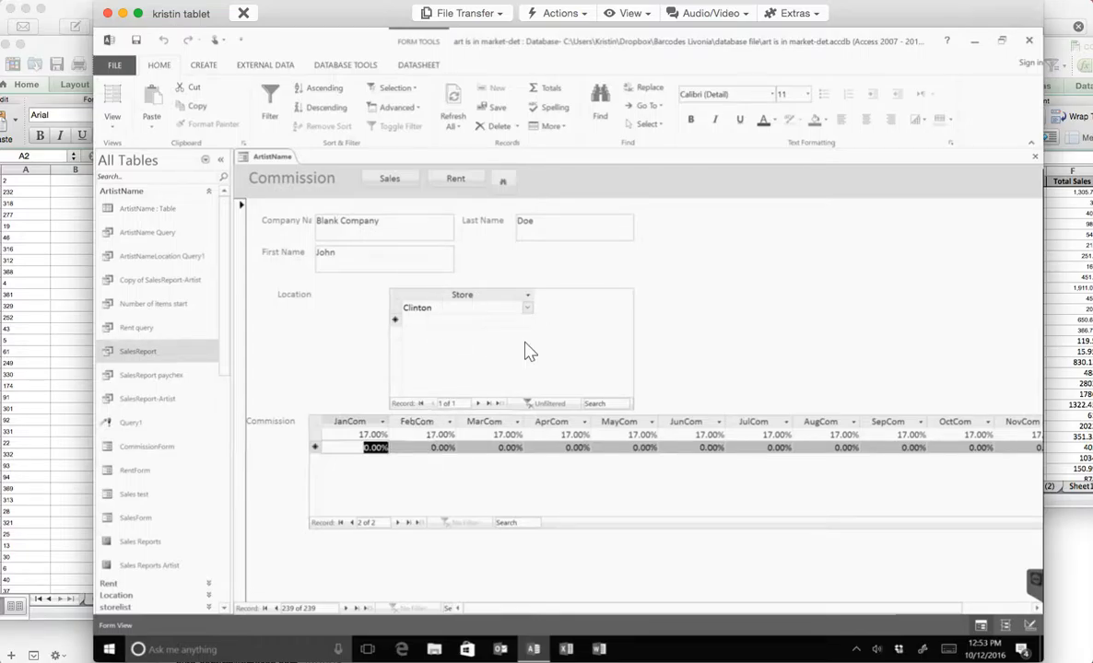
Step: Add Novi as a second store location for Blank Company in the Commission form
{"action": "left_click", "coordinate": [479, 406]}
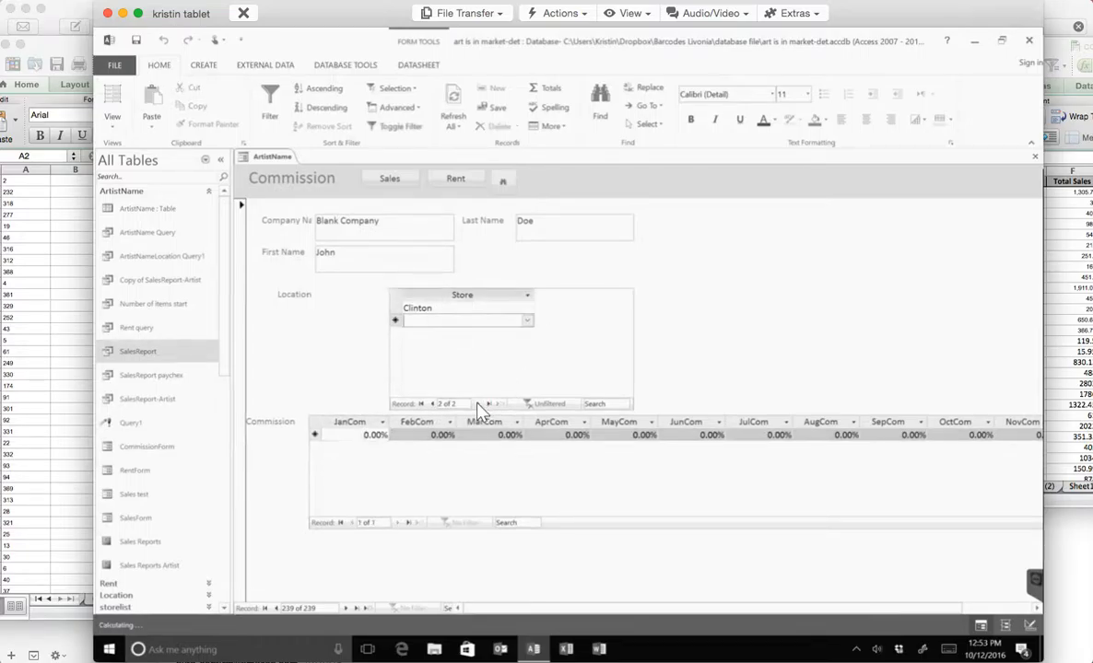
{"action": "left_click", "coordinate": [528, 309]}
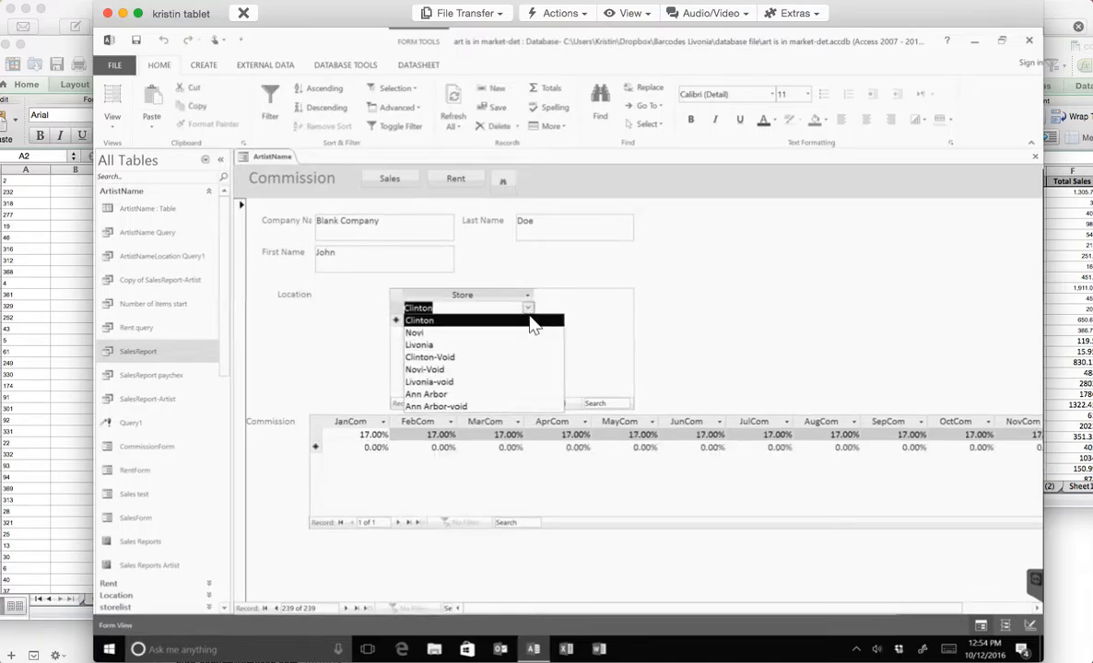
{"action": "left_click", "coordinate": [533, 321]}
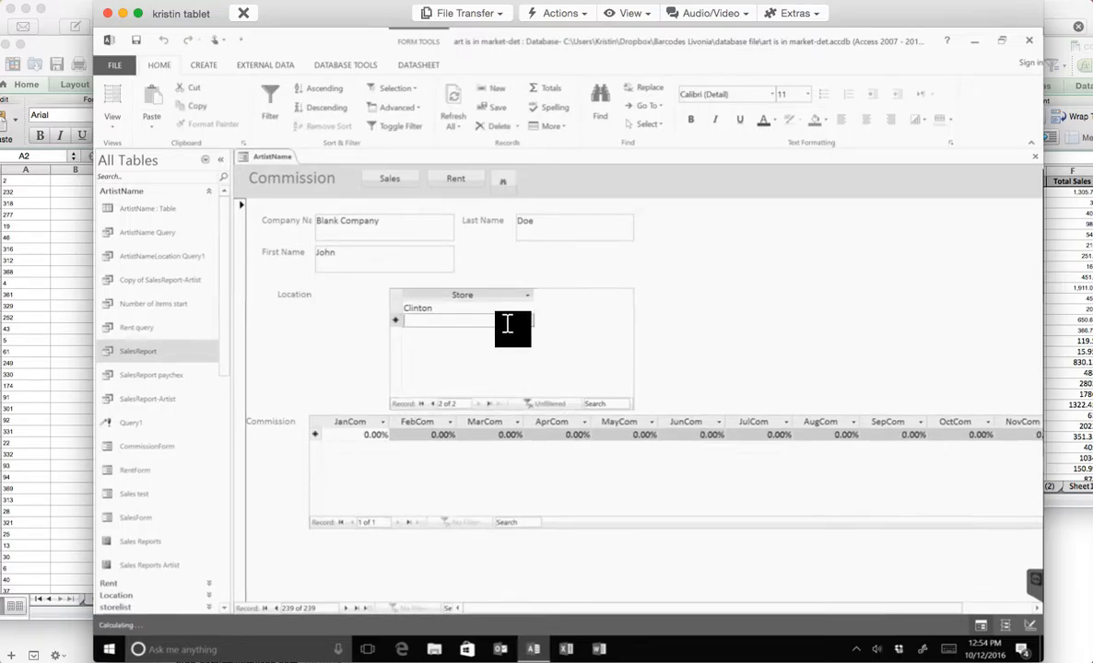
{"action": "left_click", "coordinate": [529, 321]}
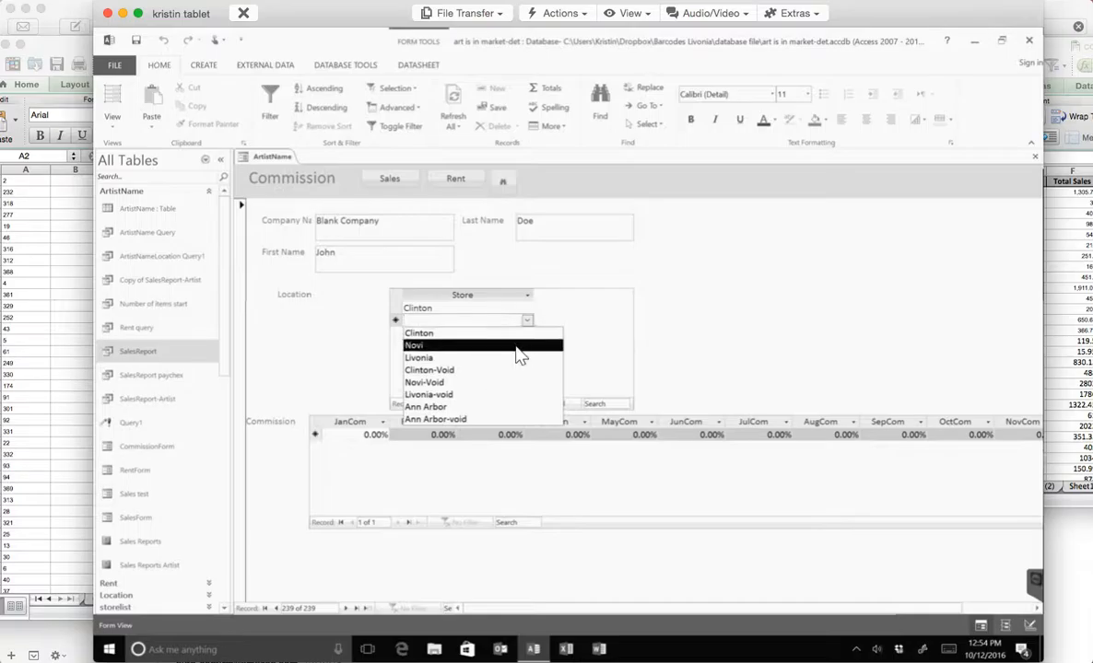
{"action": "left_click", "coordinate": [519, 347]}
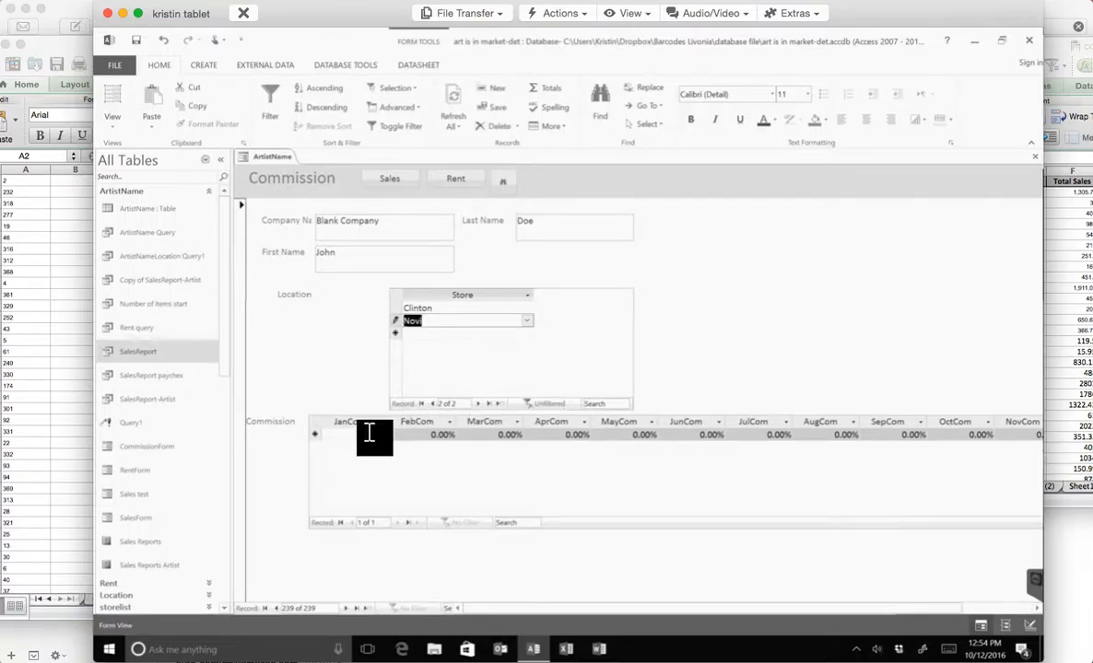
Step: Switch between the Clinton and Novi store rows to compare the commission entries belonging to each location
{"action": "left_click", "coordinate": [439, 307]}
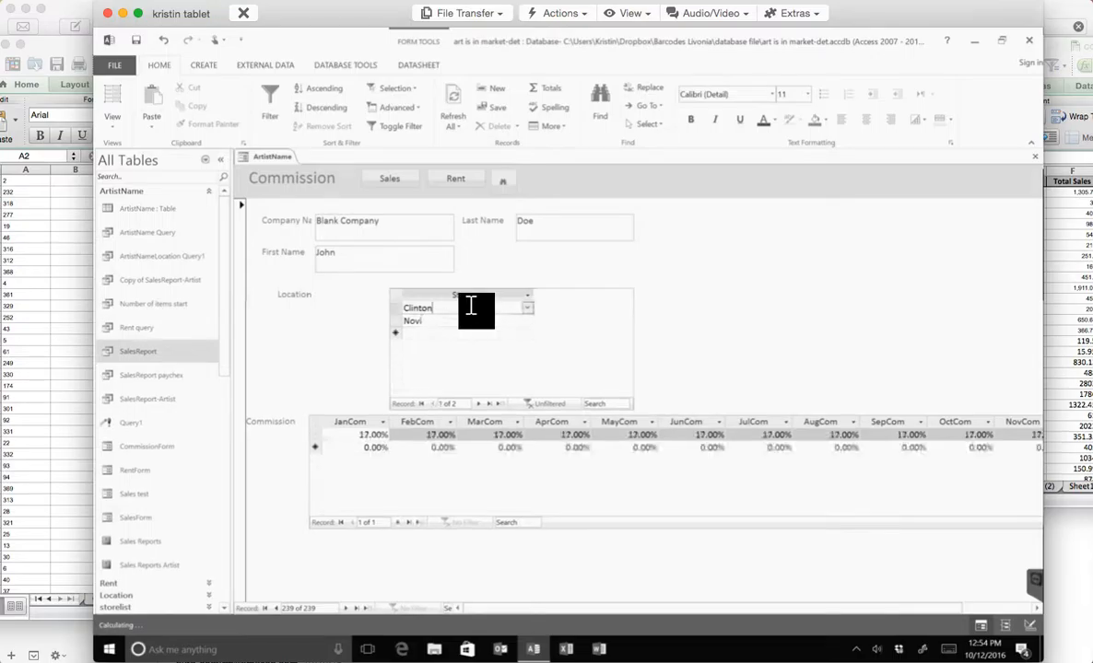
{"action": "left_click", "coordinate": [465, 319]}
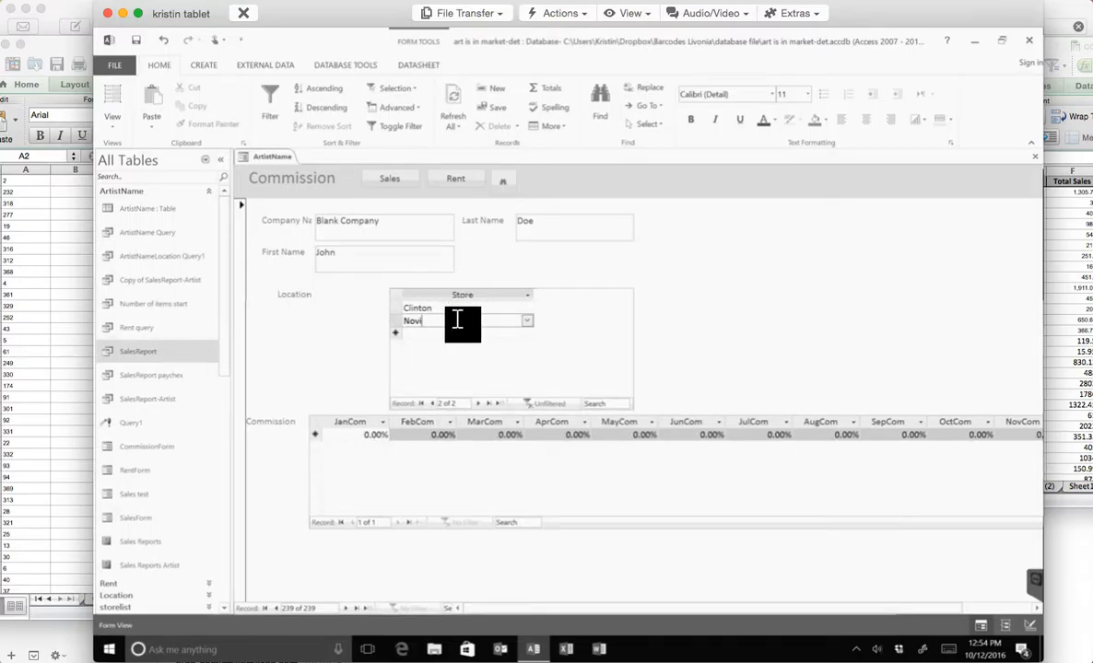
{"action": "left_click", "coordinate": [394, 320]}
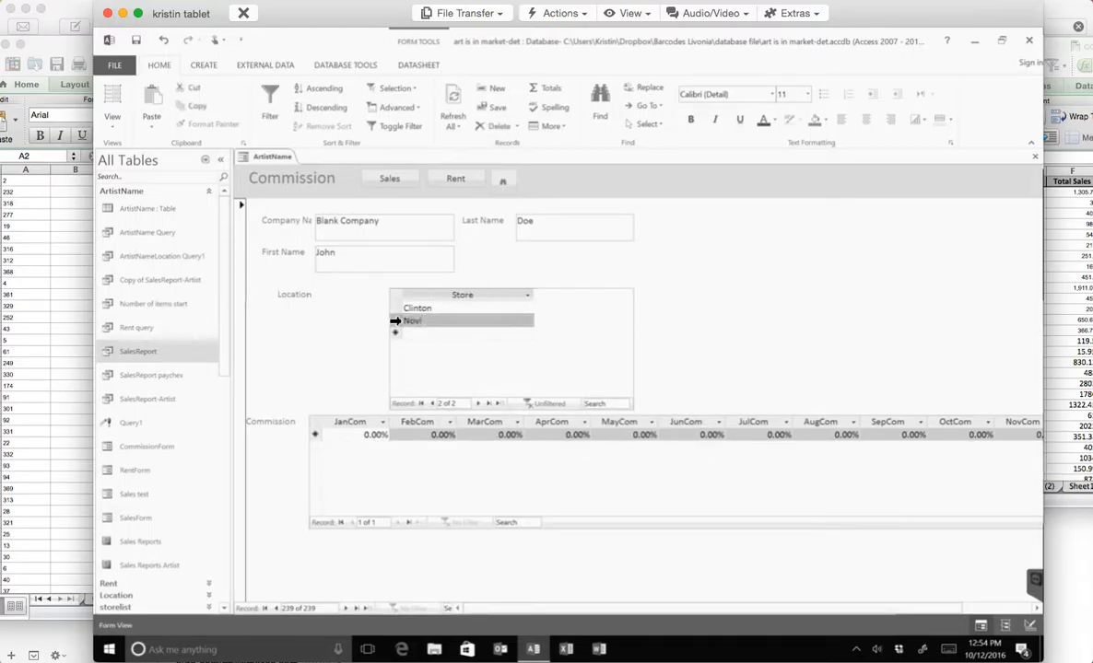
{"action": "left_click", "coordinate": [396, 308]}
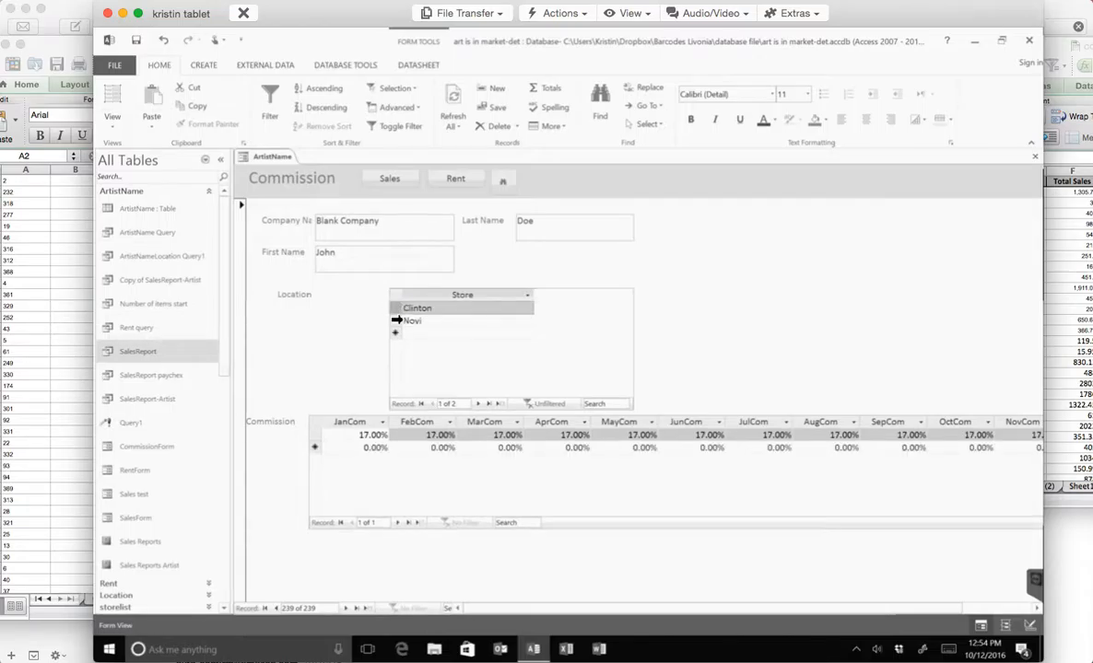
Step: Delete the Novi store row from Blank Company's locations and reselect the Clinton row
{"action": "left_click", "coordinate": [396, 321]}
{"action": "right_click", "coordinate": [397, 321]}
{"action": "left_click", "coordinate": [426, 346]}
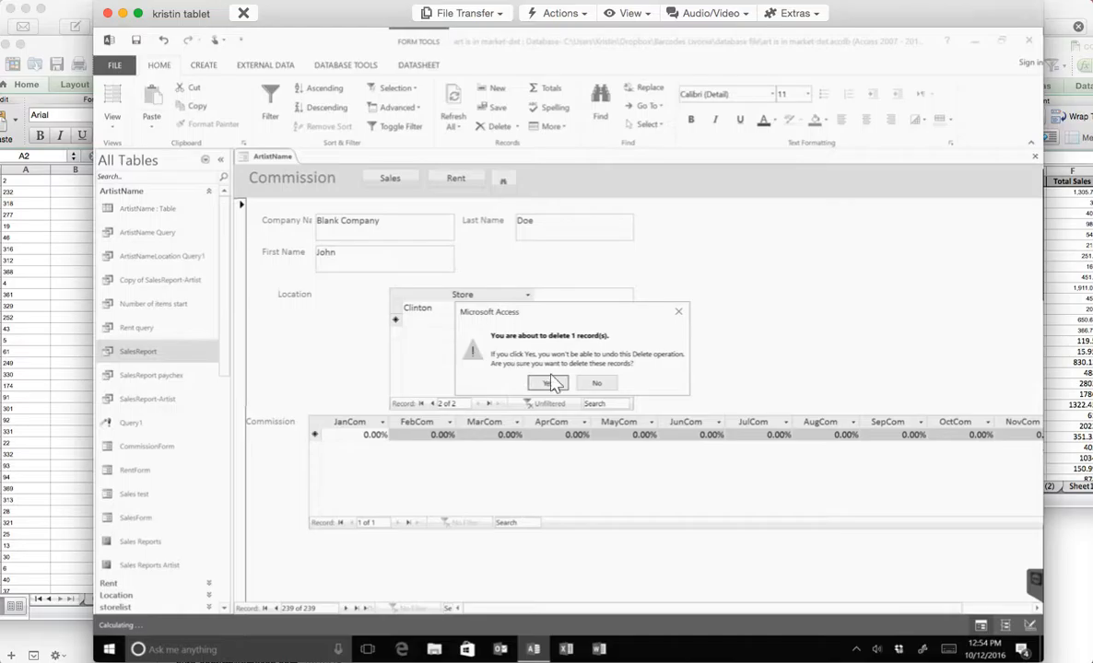
{"action": "left_click", "coordinate": [551, 383]}
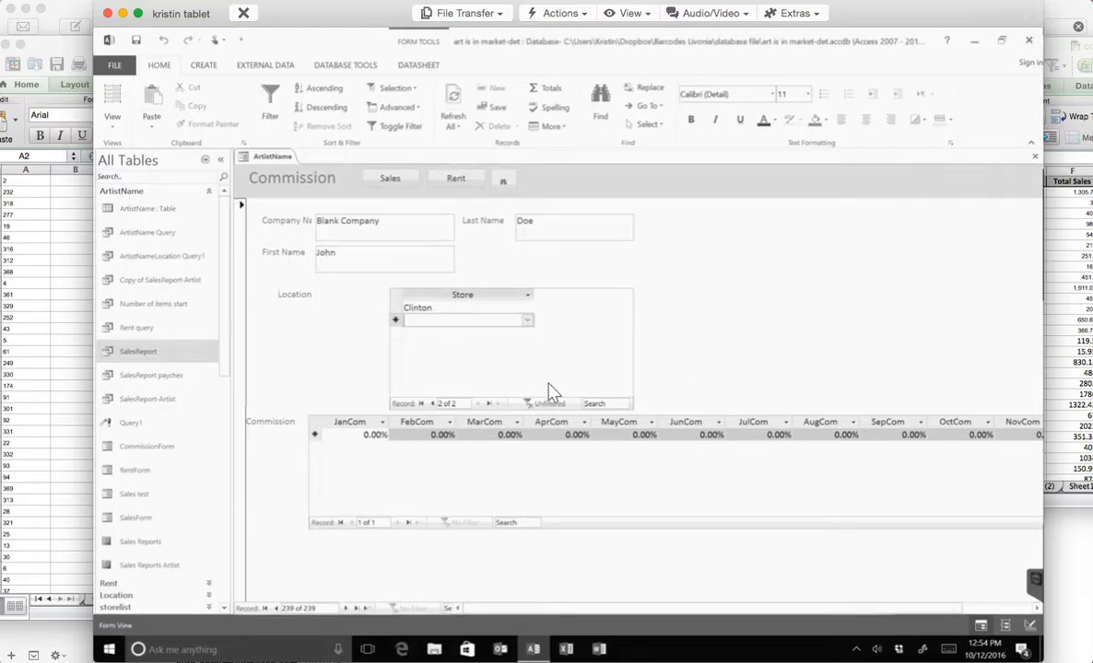
{"action": "left_click", "coordinate": [396, 307]}
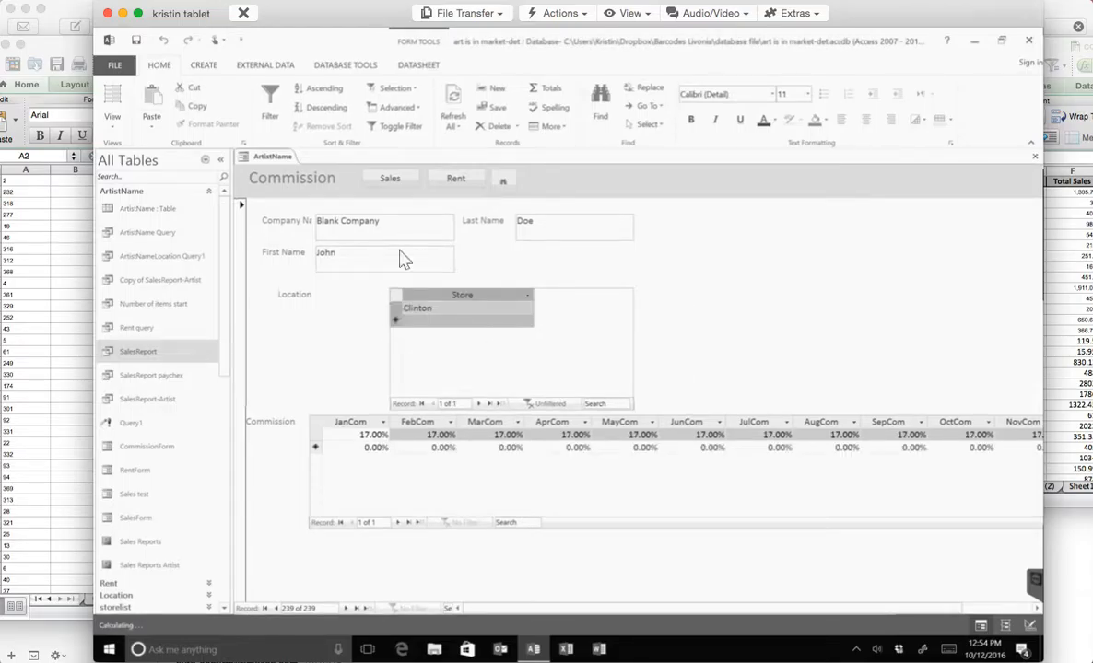
Step: In the rent form, go to the Blank Company record and enter 0 as the January rent for the Clinton store
{"action": "left_click", "coordinate": [447, 180]}
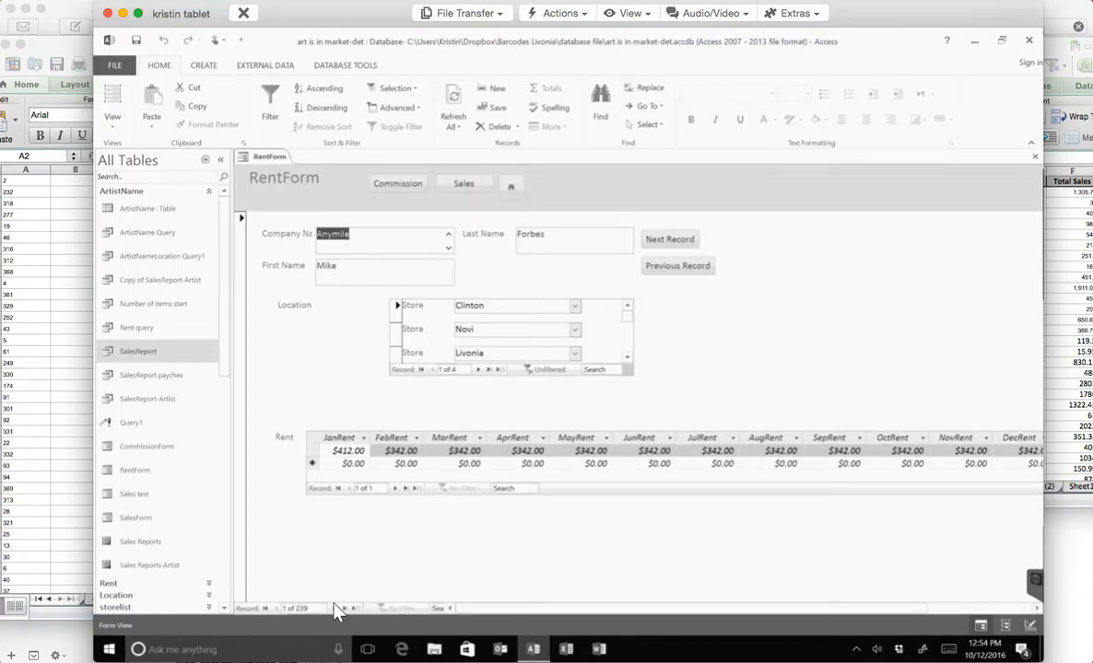
{"action": "left_click", "coordinate": [345, 609]}
{"action": "left_click", "coordinate": [346, 448]}
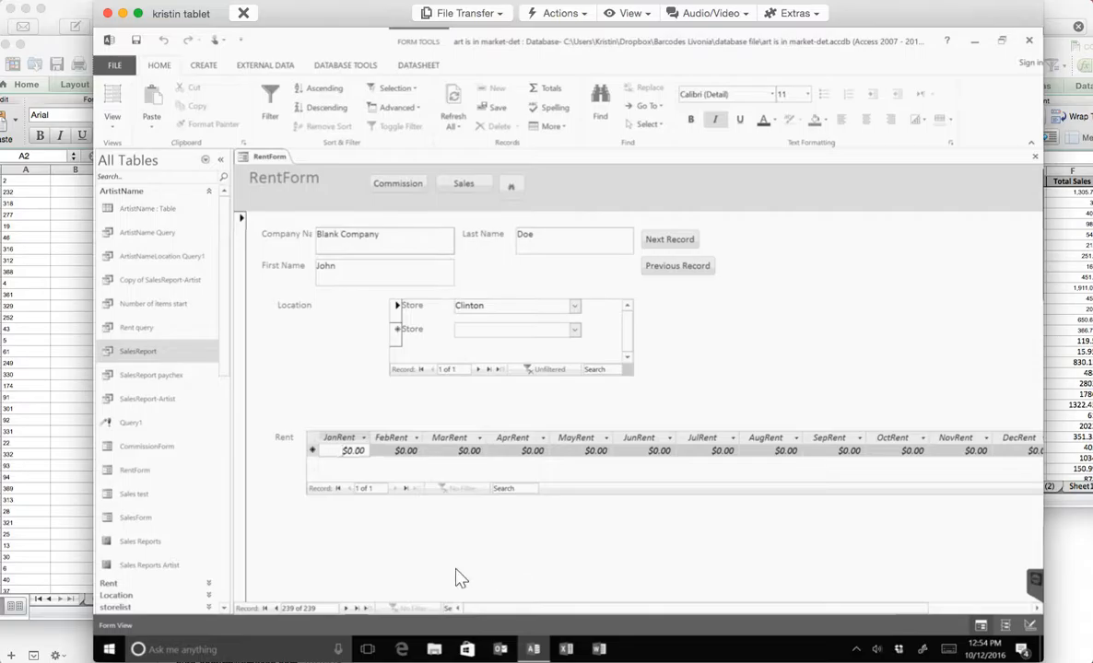
{"action": "type", "text": "0"}
{"action": "left_click", "coordinate": [315, 463]}
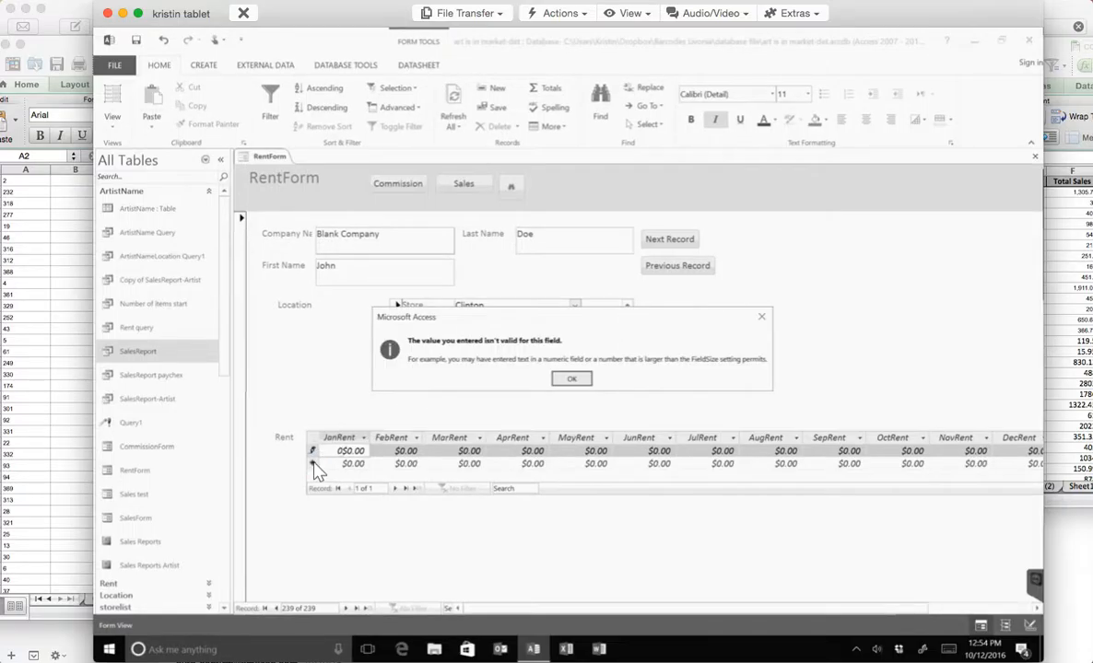
{"action": "key", "text": "Return"}
{"action": "key", "text": "Tab"}
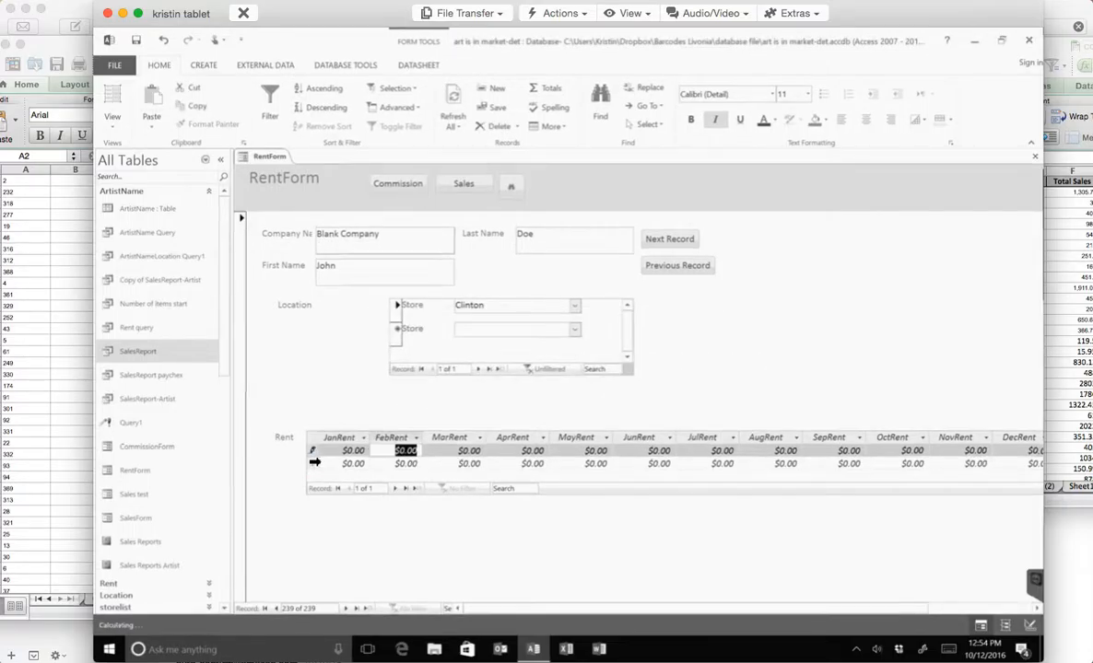
{"action": "key", "text": "shift+Tab"}
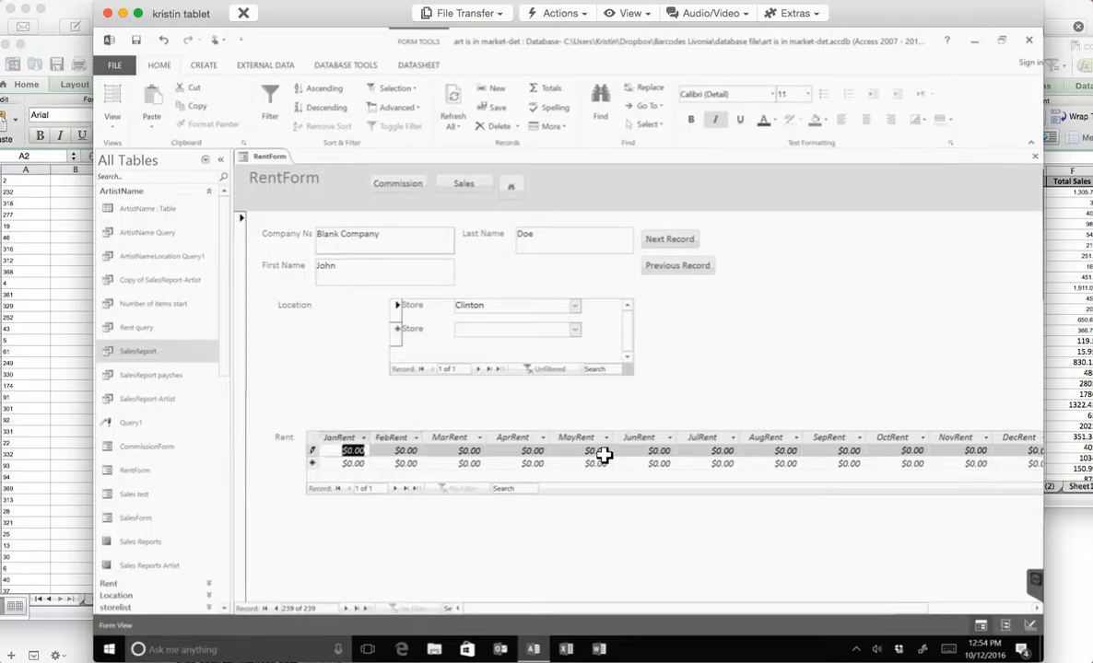
{"action": "type", "text": "12312312"}
{"action": "key", "text": "Tab"}
{"action": "key", "text": "shift+Tab"}
{"action": "type", "text": "0"}
{"action": "key", "text": "Tab"}
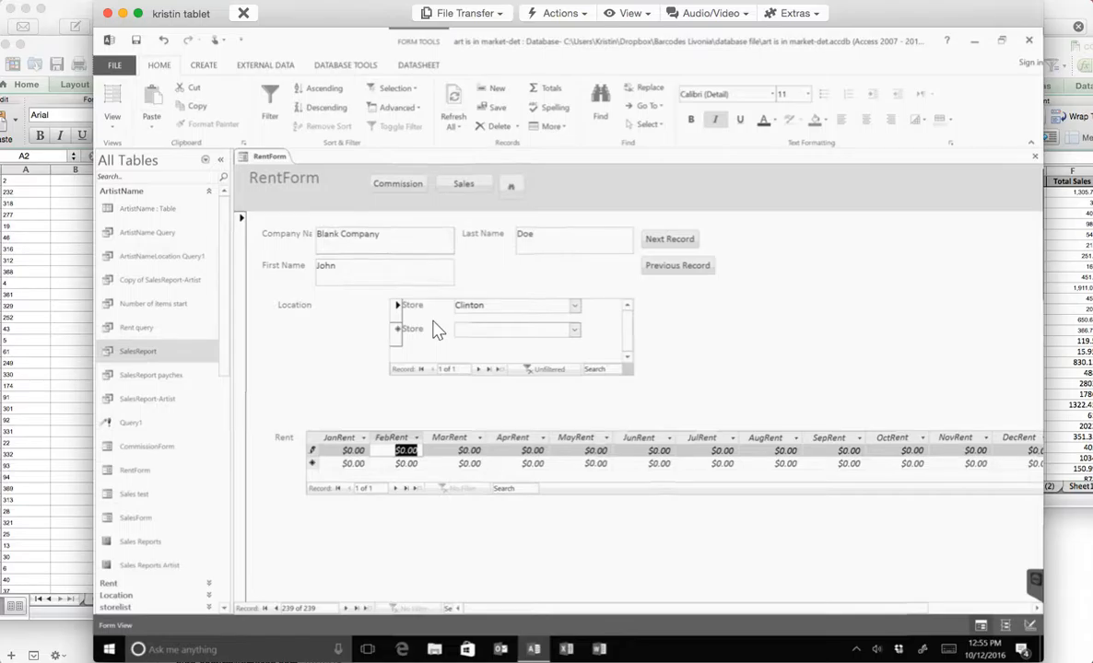
Step: Switch to the copy sales 31-sept.xlsx workbook and add the new artist's name in B74 of the OAKS sheet, with NEW in C74
{"action": "left_click", "coordinate": [1069, 48]}
{"action": "left_click_drag", "start_coordinate": [1087, 52], "coordinate": [627, 67]}
{"action": "scroll", "coordinate": [260, 372], "scroll_direction": "down", "scroll_amount": 10}
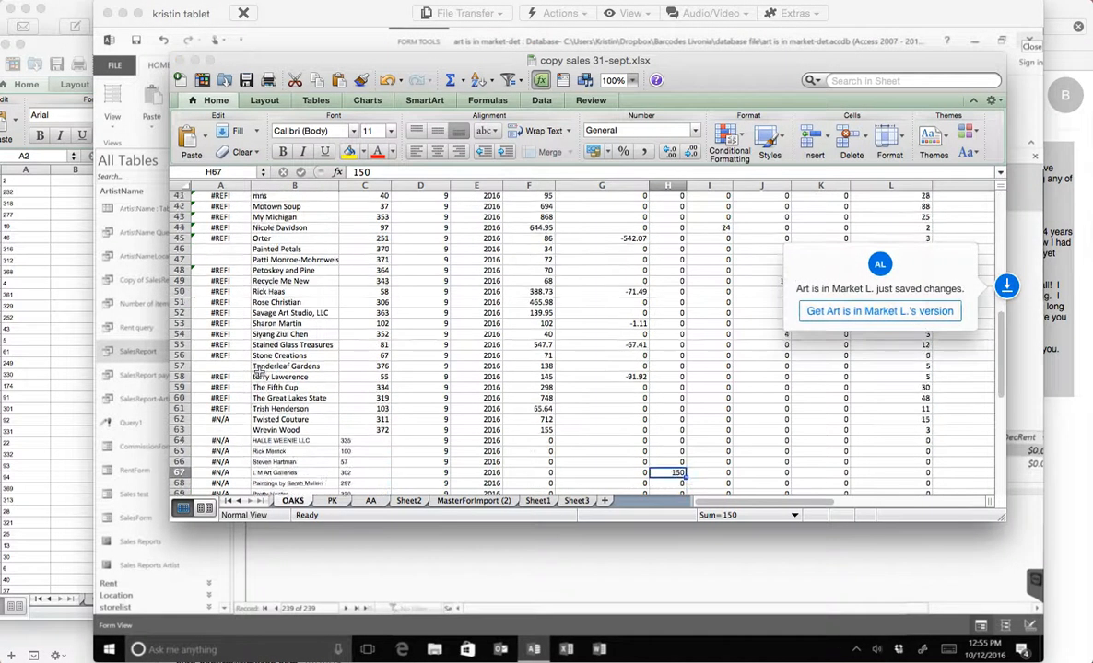
{"action": "scroll", "coordinate": [260, 372], "scroll_direction": "down", "scroll_amount": 4}
{"action": "left_click", "coordinate": [266, 431]}
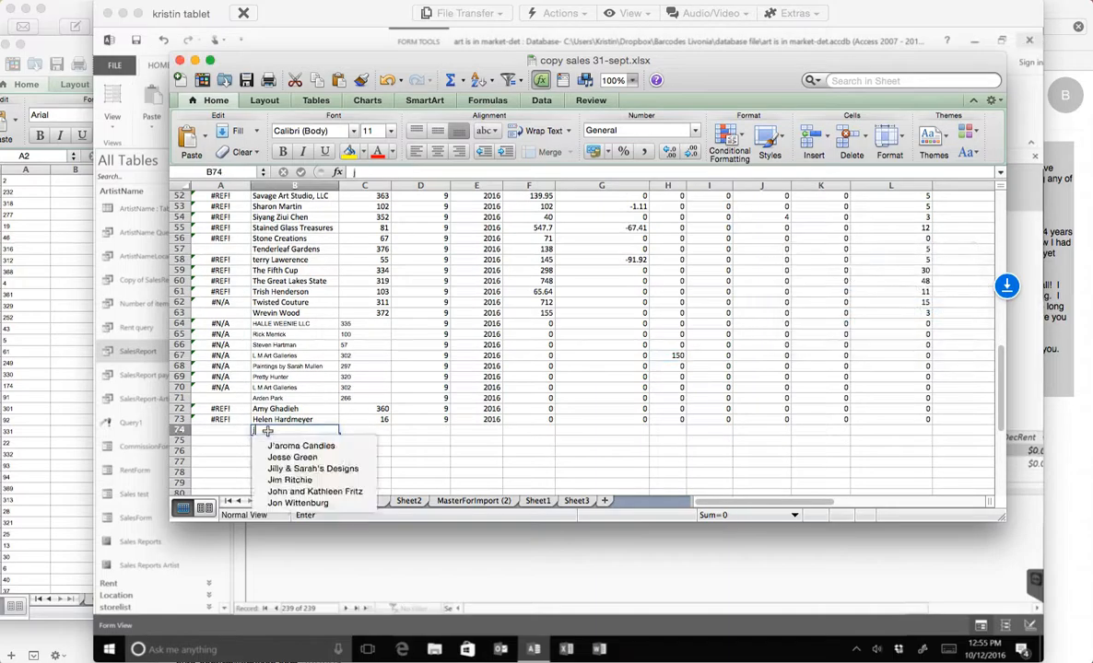
{"action": "type", "text": "john doe"}
{"action": "key", "text": "Tab"}
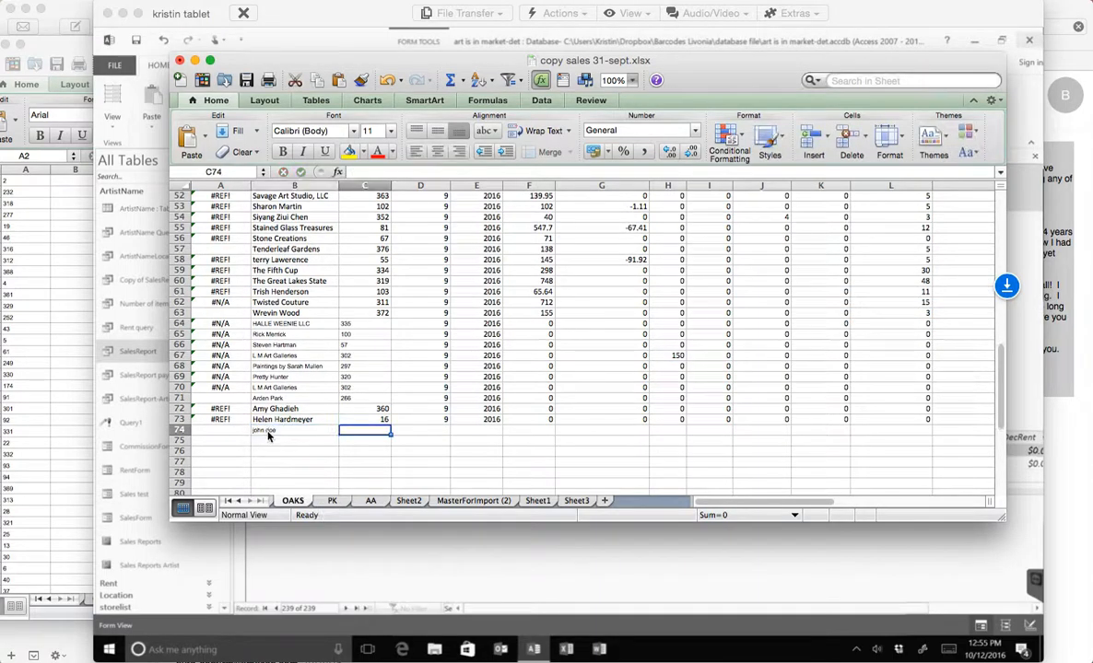
{"action": "type", "text": "NEW"}
{"action": "key", "text": "Tab"}
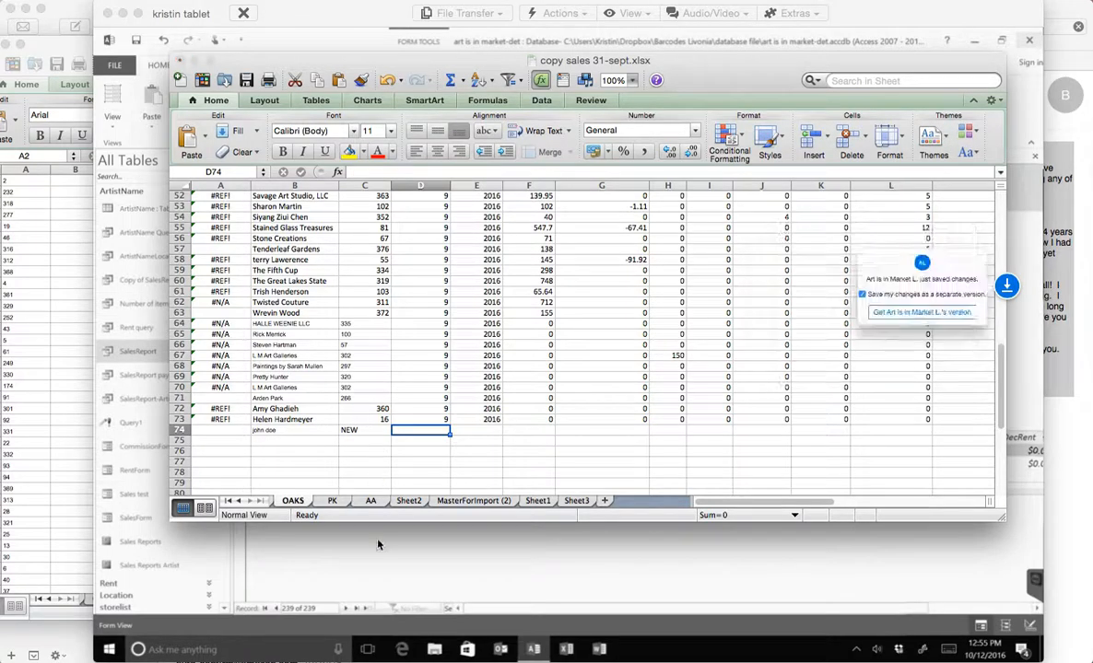
Step: Bring the Sales-2.xlsx workbook forward and close it
{"action": "left_click", "coordinate": [362, 594]}
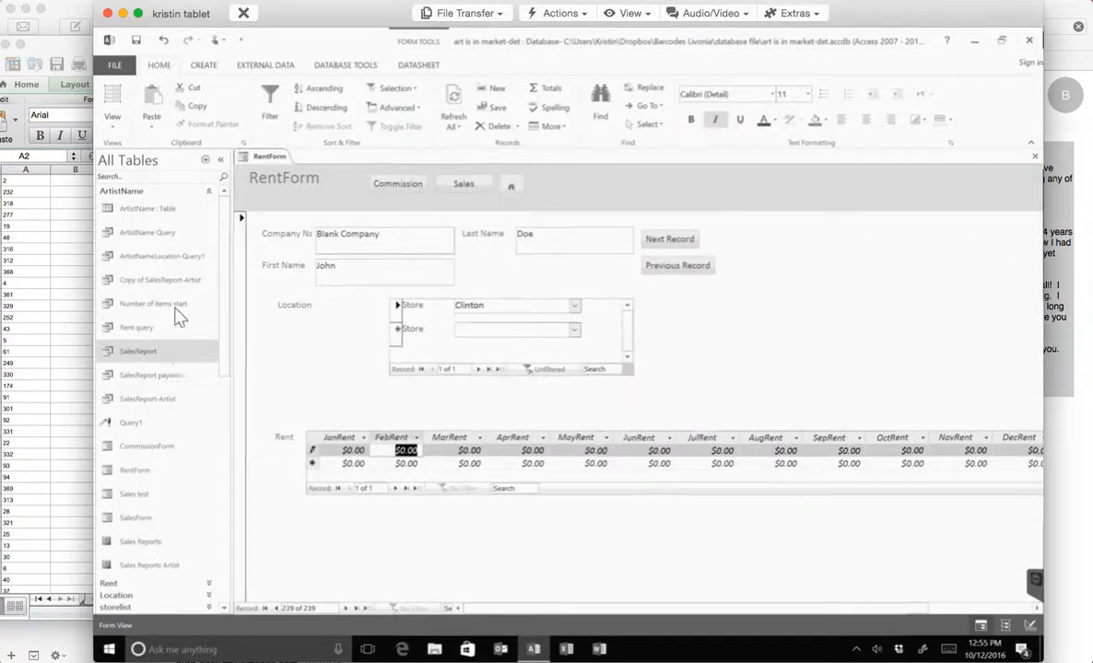
{"action": "left_click", "coordinate": [62, 46]}
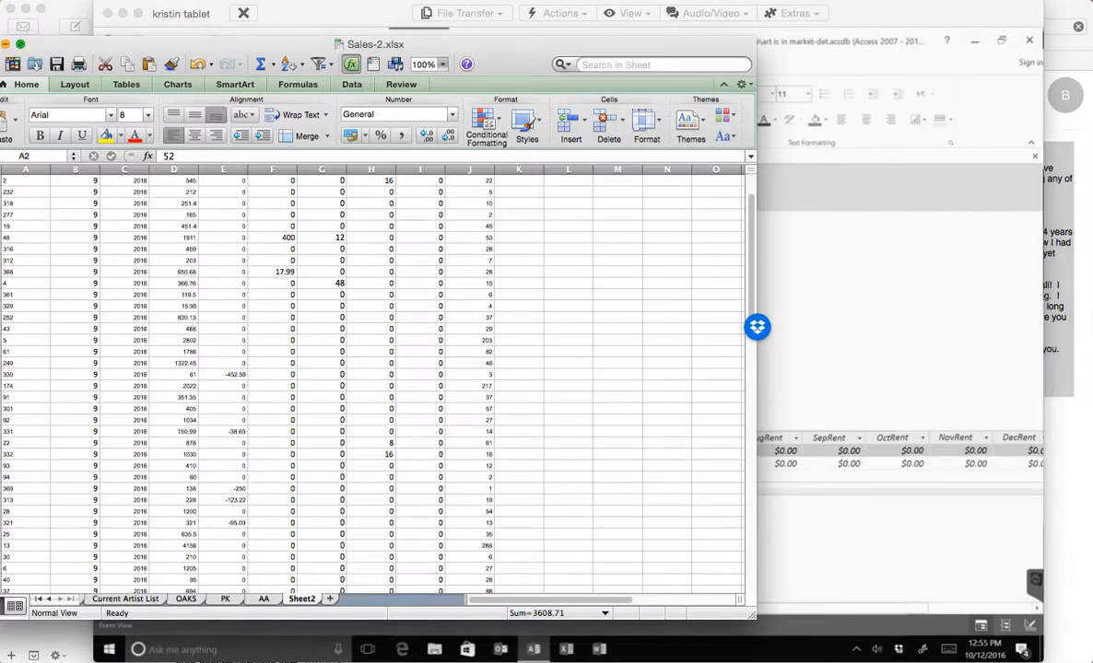
{"action": "key", "text": "super+w"}
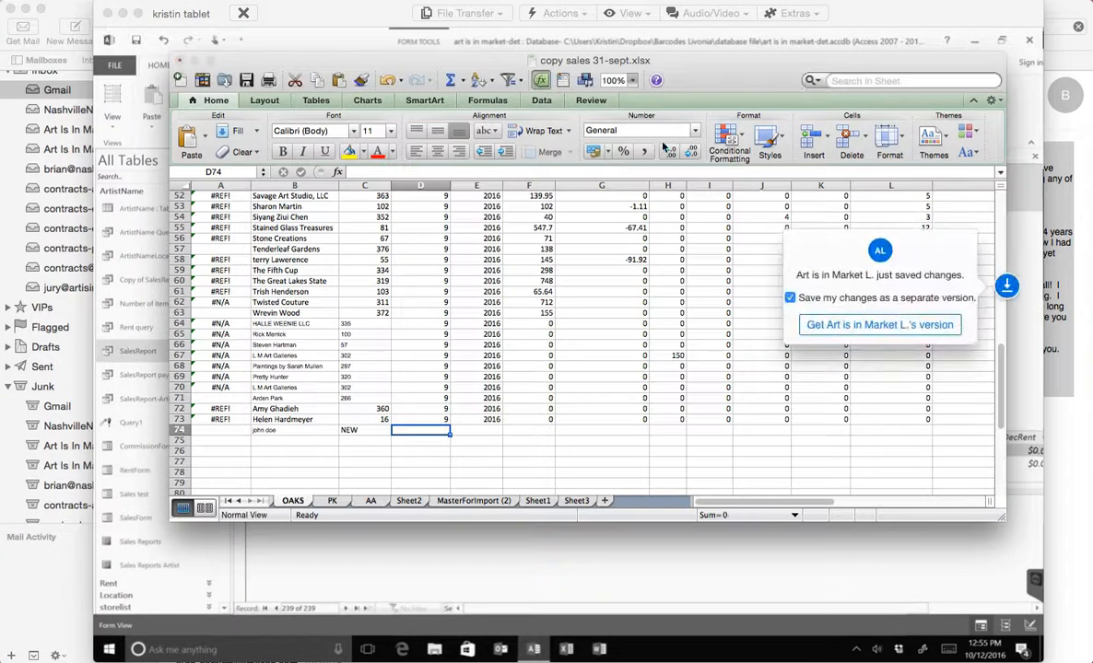
Step: Select C74 in the OAKS sheet, then switch back to the Access database and open ArtistNameLocation Query1
{"action": "left_click", "coordinate": [362, 438]}
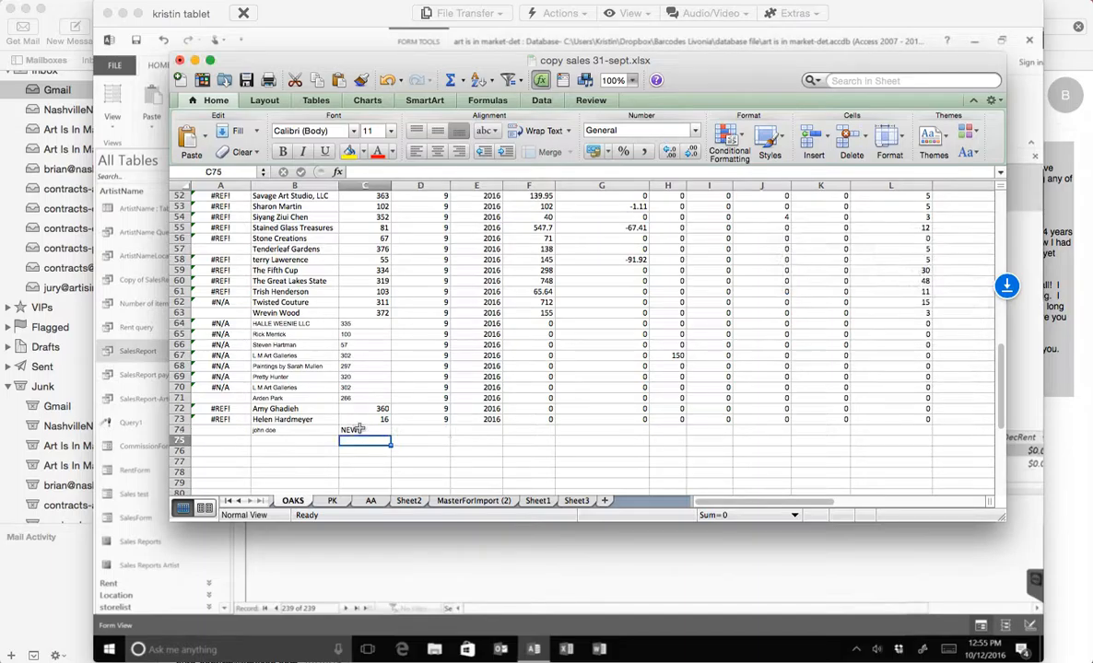
{"action": "left_click", "coordinate": [362, 430]}
{"action": "left_click", "coordinate": [328, 568]}
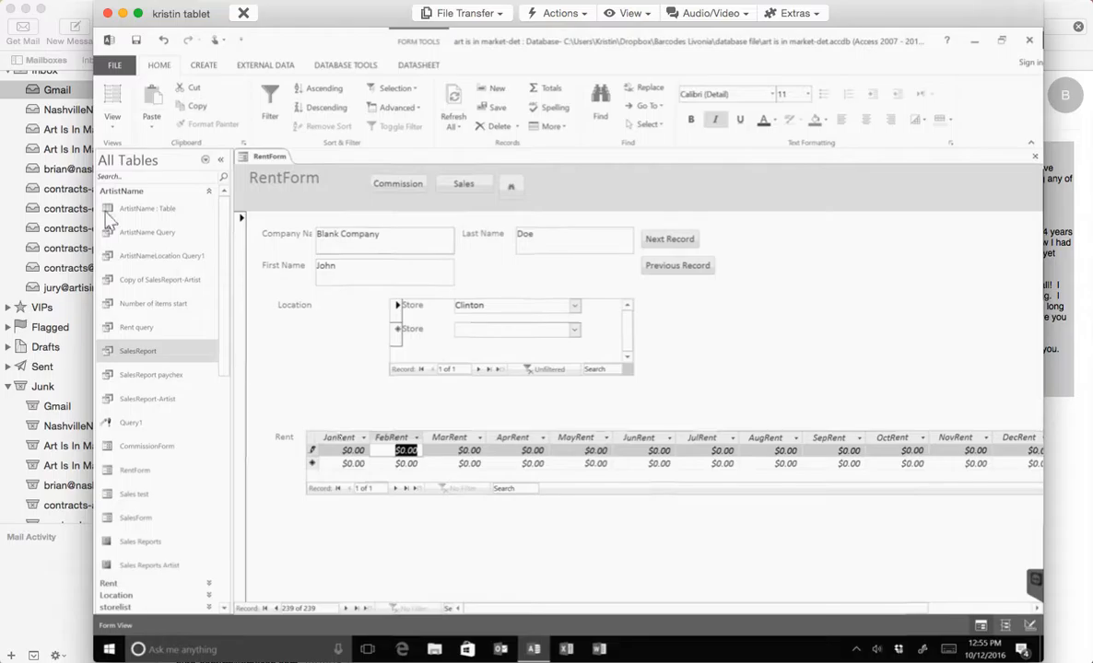
{"action": "left_click", "coordinate": [131, 260]}
{"action": "left_click", "coordinate": [130, 263]}
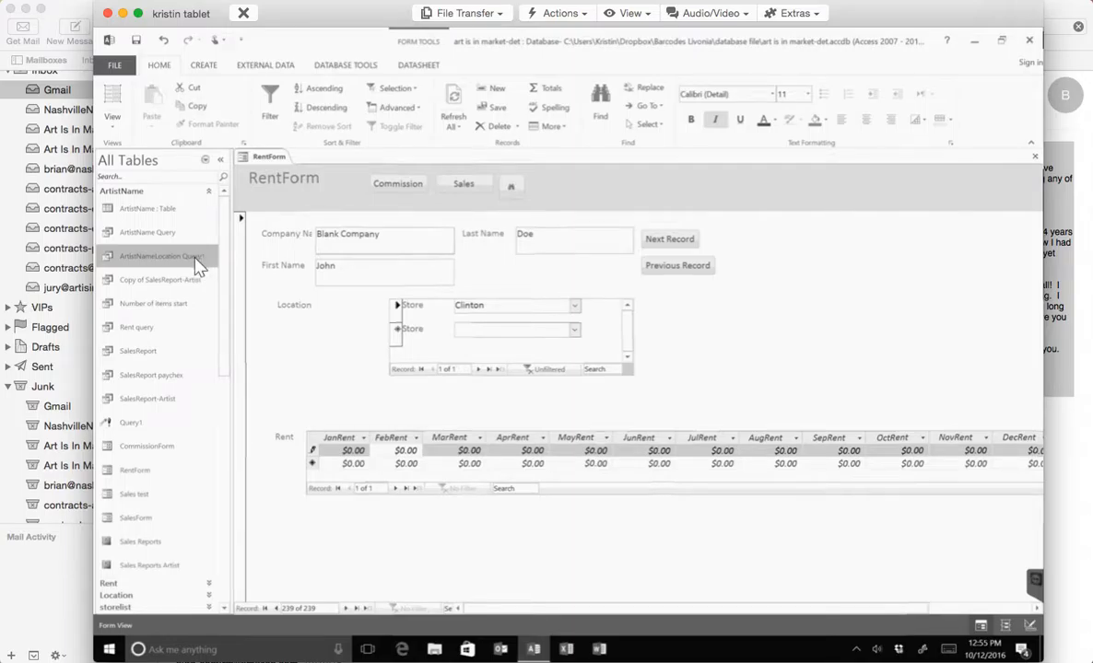
{"action": "double_click", "coordinate": [197, 263]}
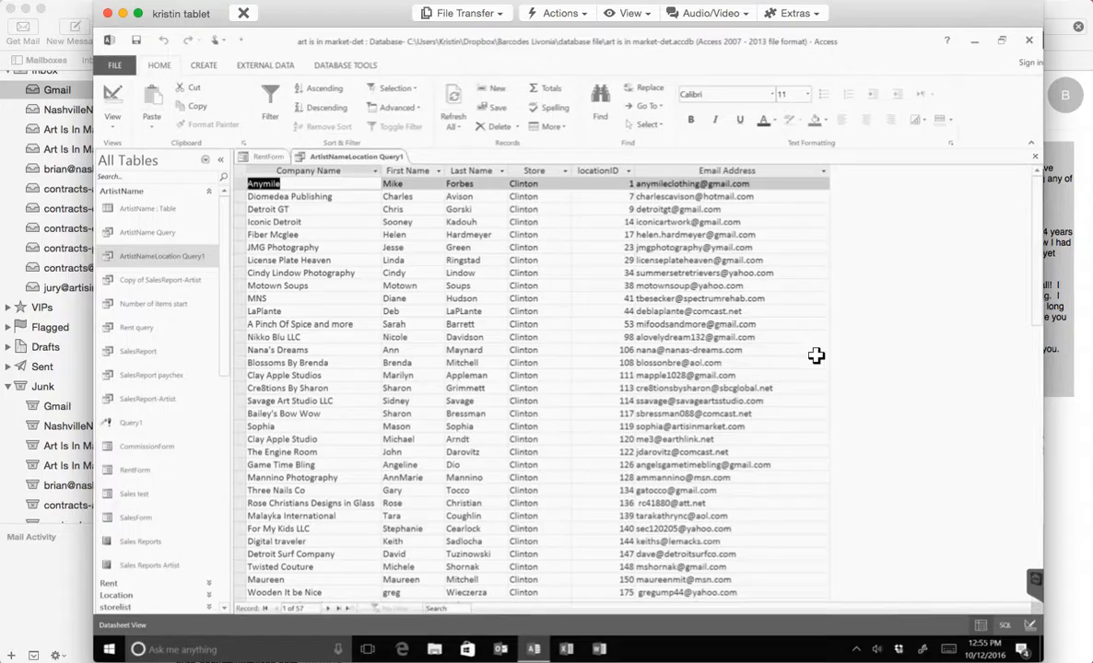
Step: Find the Blank Company record at the end of the Clinton query results and select its locationID
{"action": "left_click_drag", "start_coordinate": [1037, 261], "coordinate": [1048, 471]}
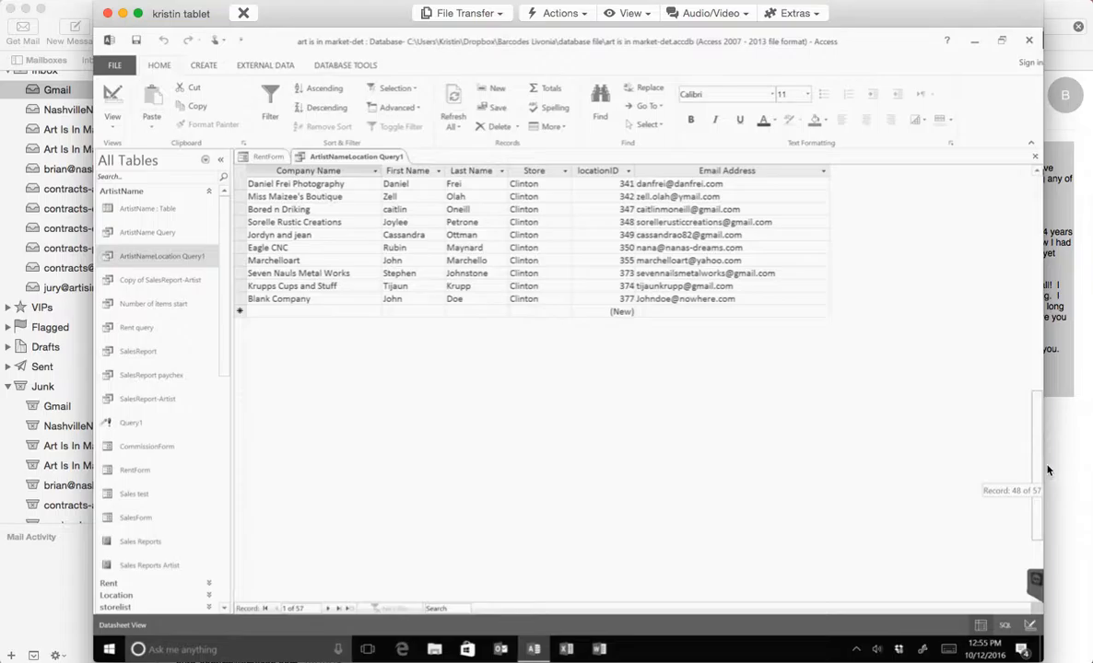
{"action": "scroll", "coordinate": [616, 315], "scroll_direction": "up", "scroll_amount": 2}
{"action": "left_click", "coordinate": [626, 364]}
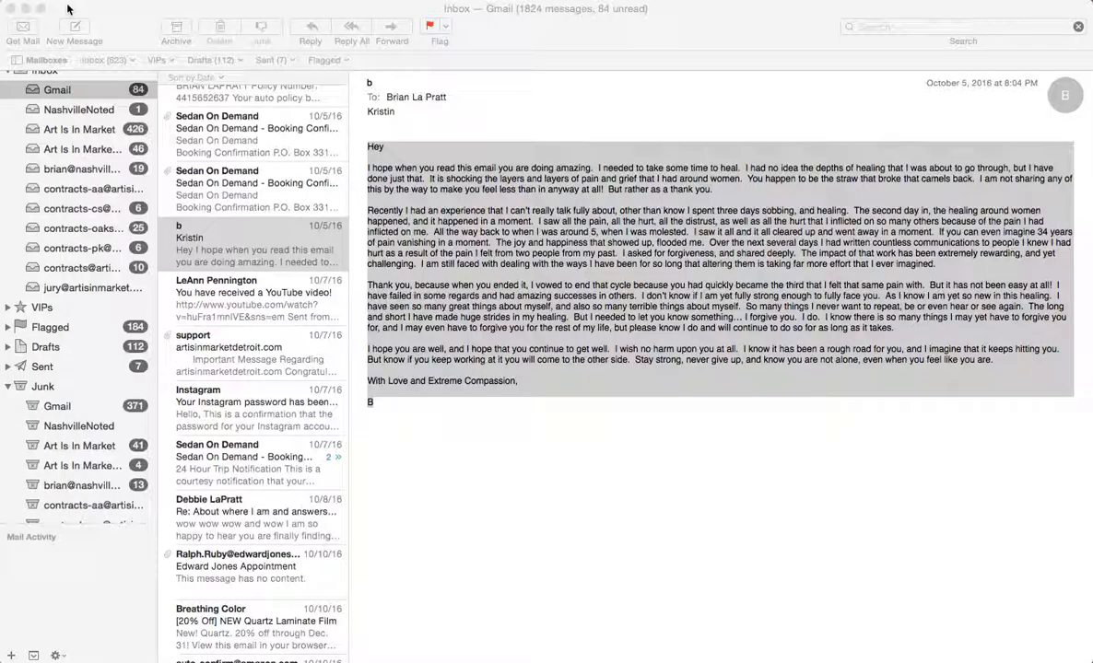
Step: Bring the Mail inbox window forward and minimize it
{"action": "left_click", "coordinate": [65, 11]}
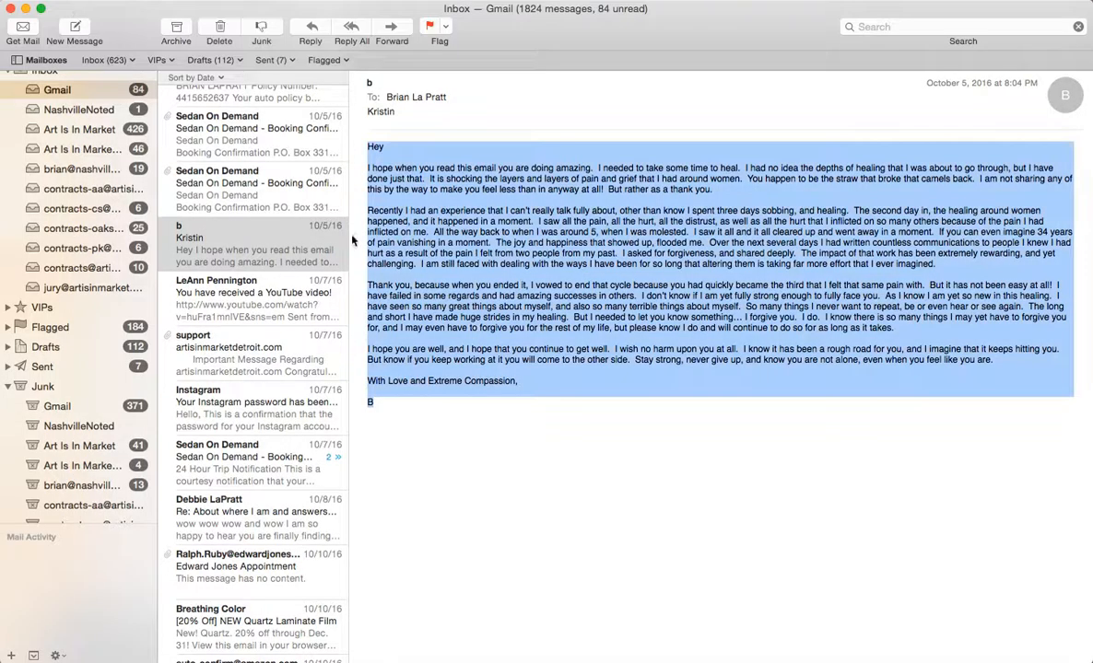
{"action": "left_click", "coordinate": [25, 8]}
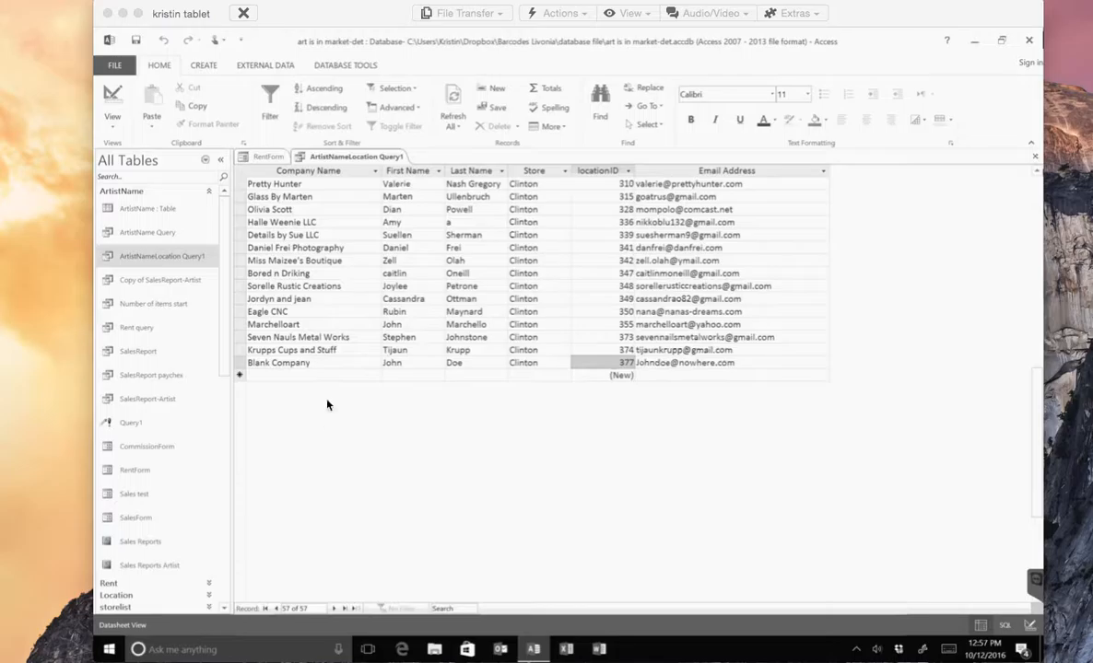
Step: Show ArtistNameLocation Query1 in Design View
{"action": "right_click", "coordinate": [322, 160]}
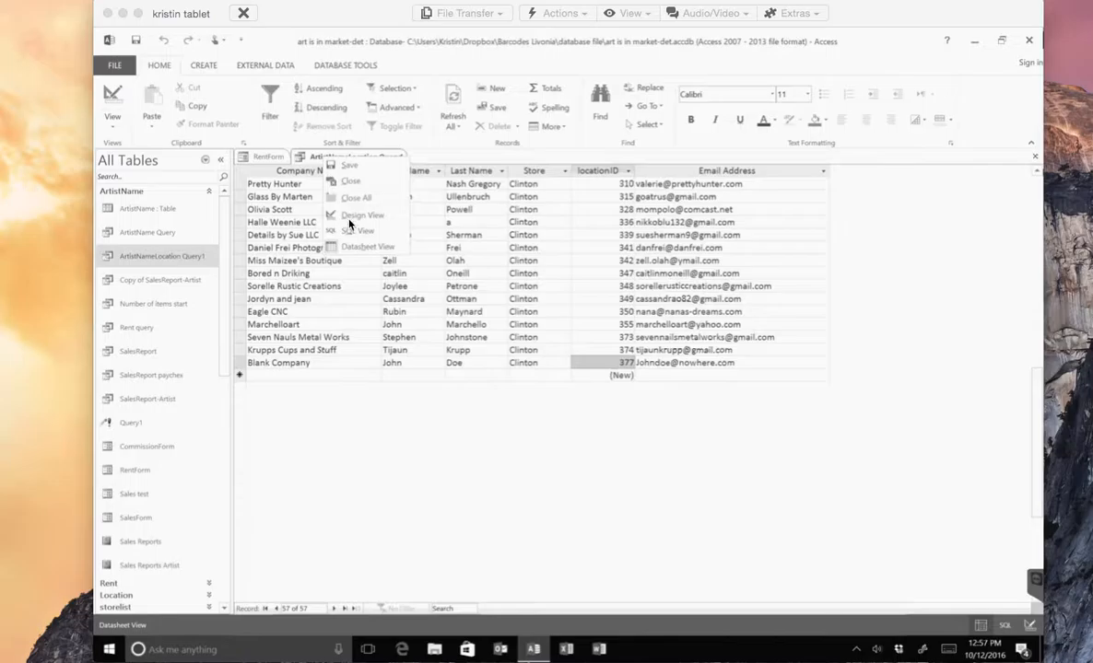
{"action": "left_click", "coordinate": [303, 139]}
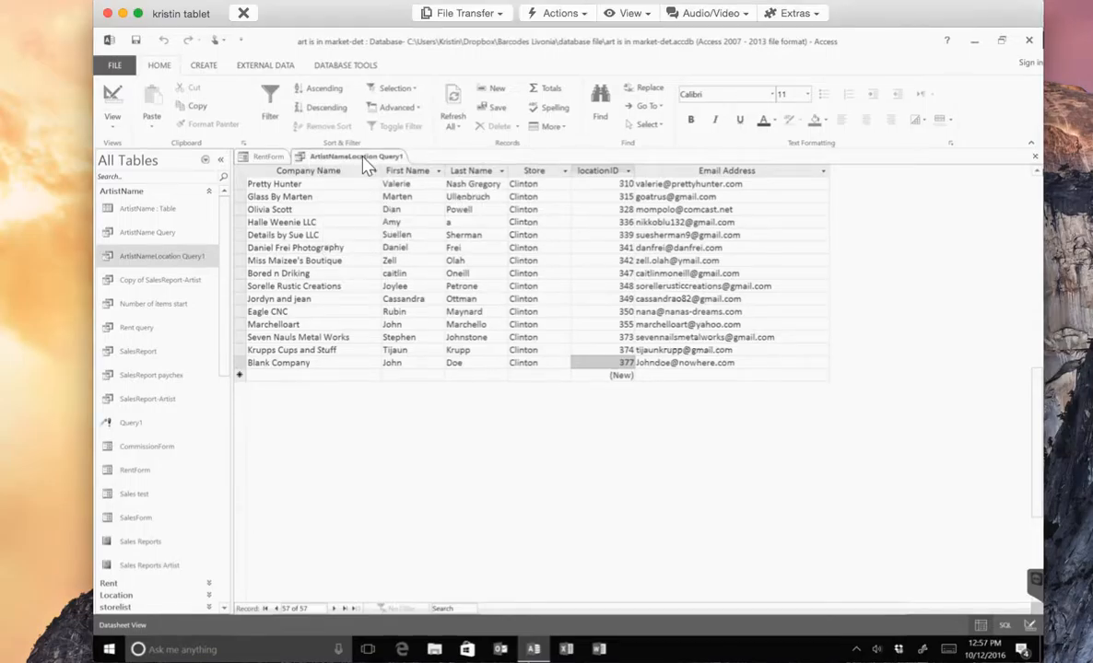
{"action": "right_click", "coordinate": [367, 163]}
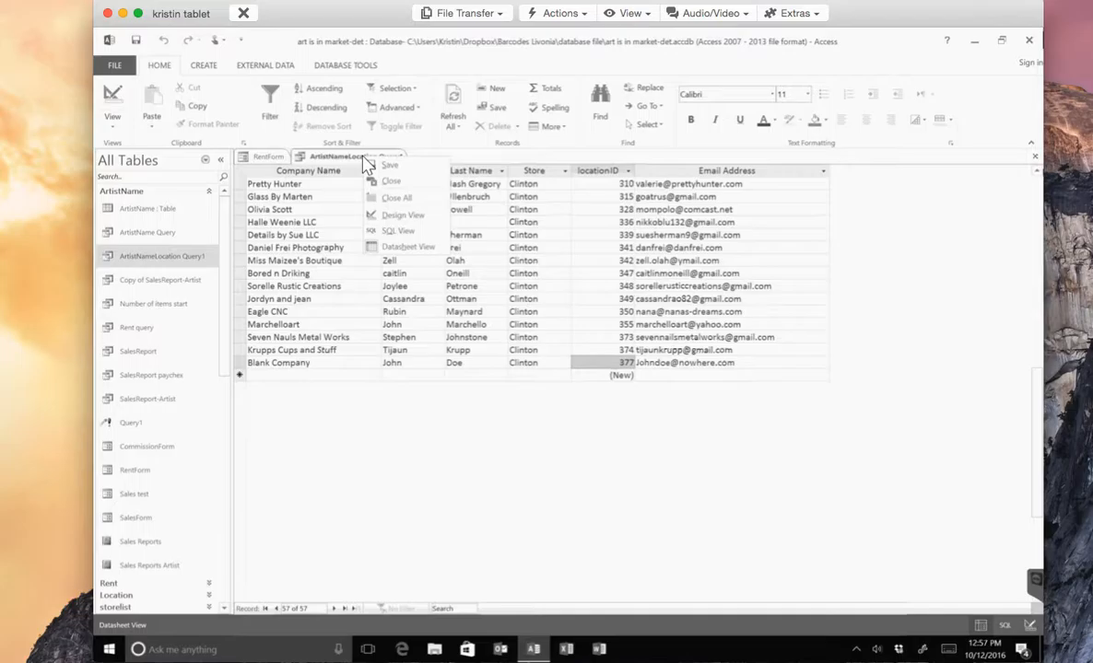
{"action": "left_click", "coordinate": [378, 215]}
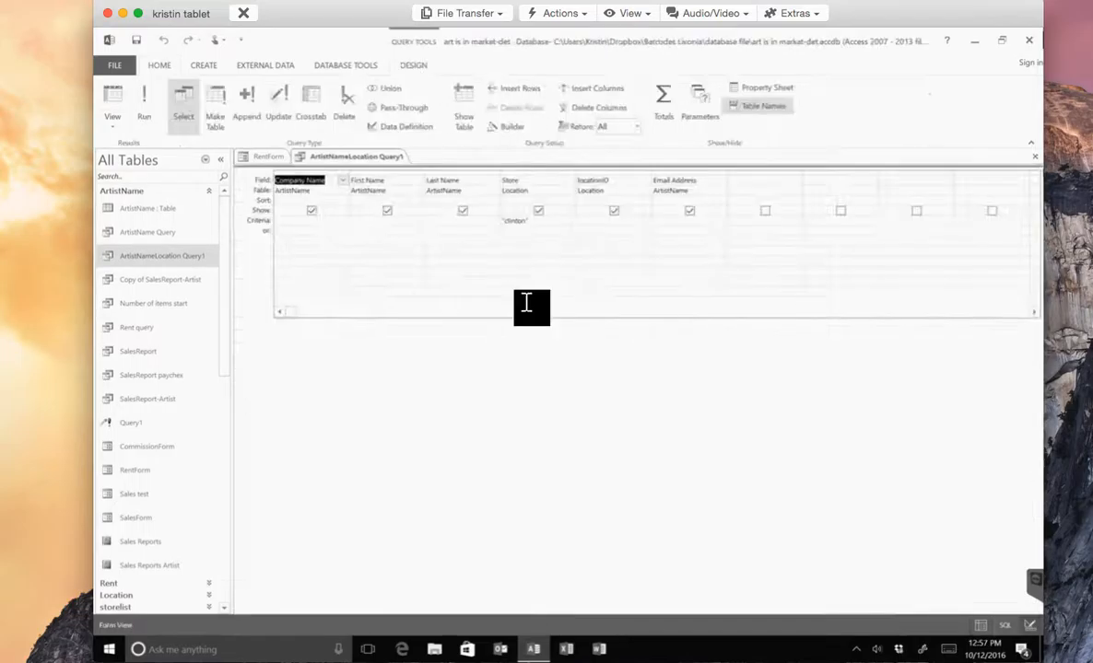
Step: Replace the Store criterion with "novi" in the query design and run the query
{"action": "left_click", "coordinate": [531, 220]}
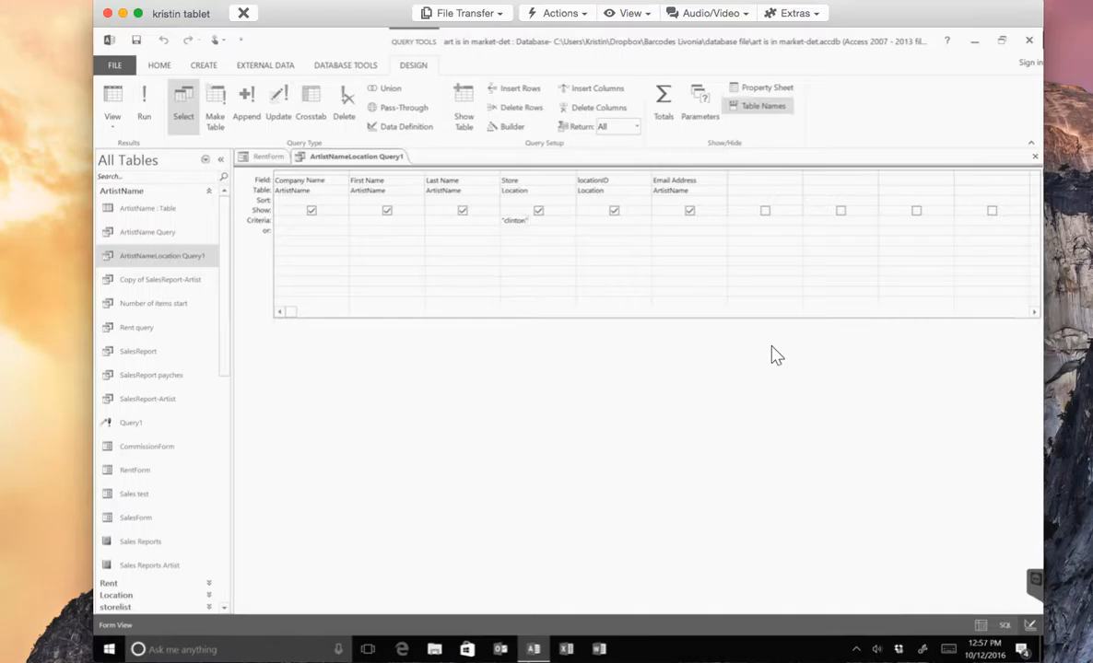
{"action": "key", "text": "BackSpace"}
{"action": "key", "text": "BackSpace"}
{"action": "key", "text": "BackSpace"}
{"action": "key", "text": "BackSpace"}
{"action": "key", "text": "BackSpace"}
{"action": "key", "text": "BackSpace"}
{"action": "key", "text": "BackSpace"}
{"action": "key", "text": "BackSpace"}
{"action": "key", "text": "BackSpace"}
{"action": "type", "text": "\"novi"}
{"action": "left_click", "coordinate": [145, 102]}
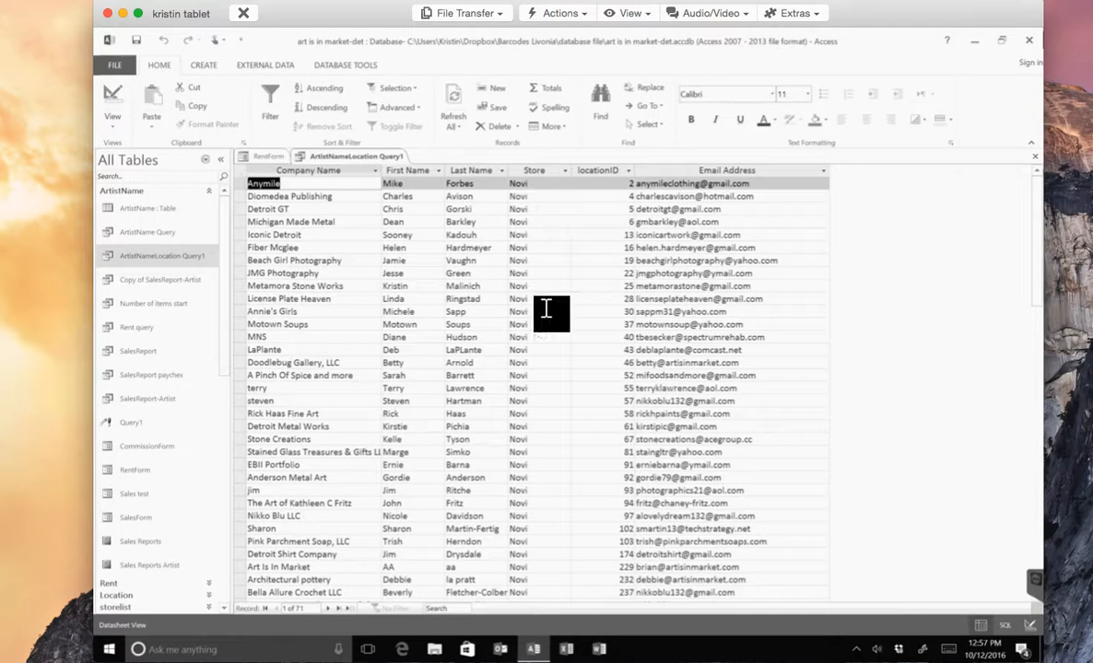
Step: Close ArtistNameLocation Query1 after reviewing the last Novi records, and open the sales form from the rent form
{"action": "scroll", "coordinate": [1044, 543], "scroll_direction": "down", "scroll_amount": 13}
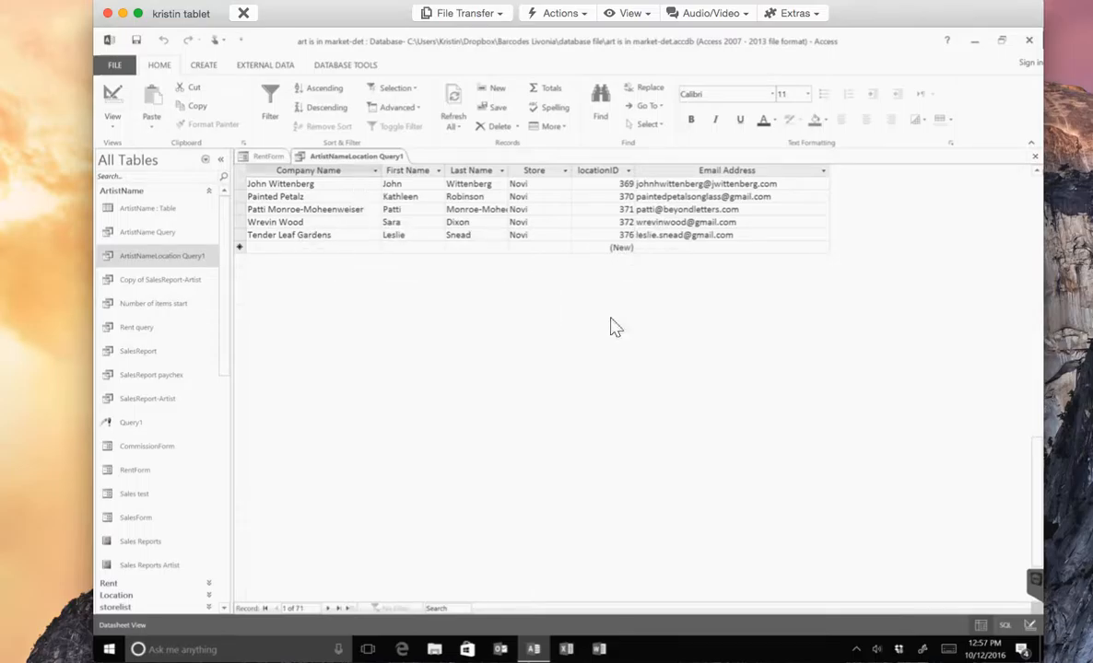
{"action": "right_click", "coordinate": [350, 155]}
{"action": "left_click", "coordinate": [360, 161]}
{"action": "right_click", "coordinate": [355, 161]}
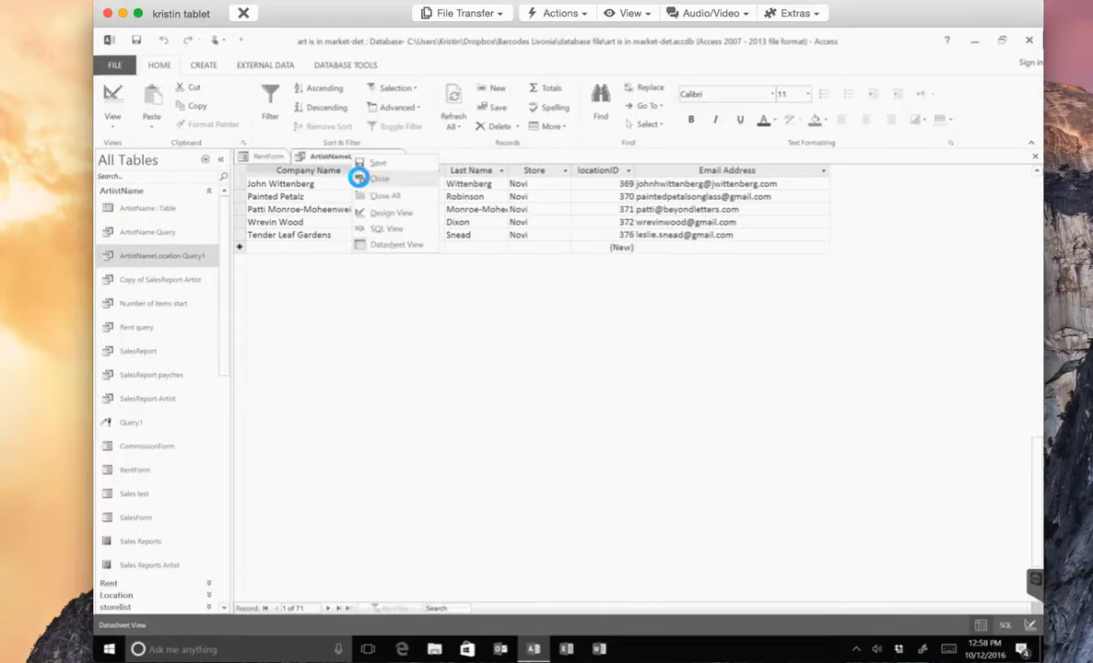
{"action": "left_click", "coordinate": [361, 181]}
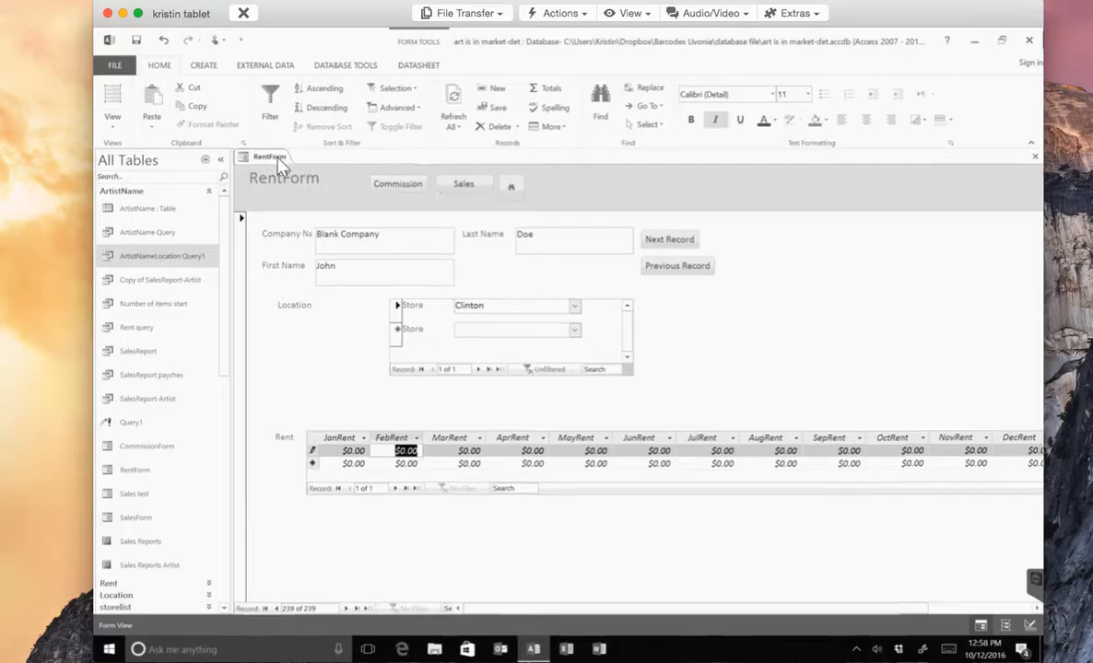
{"action": "left_click", "coordinate": [479, 184]}
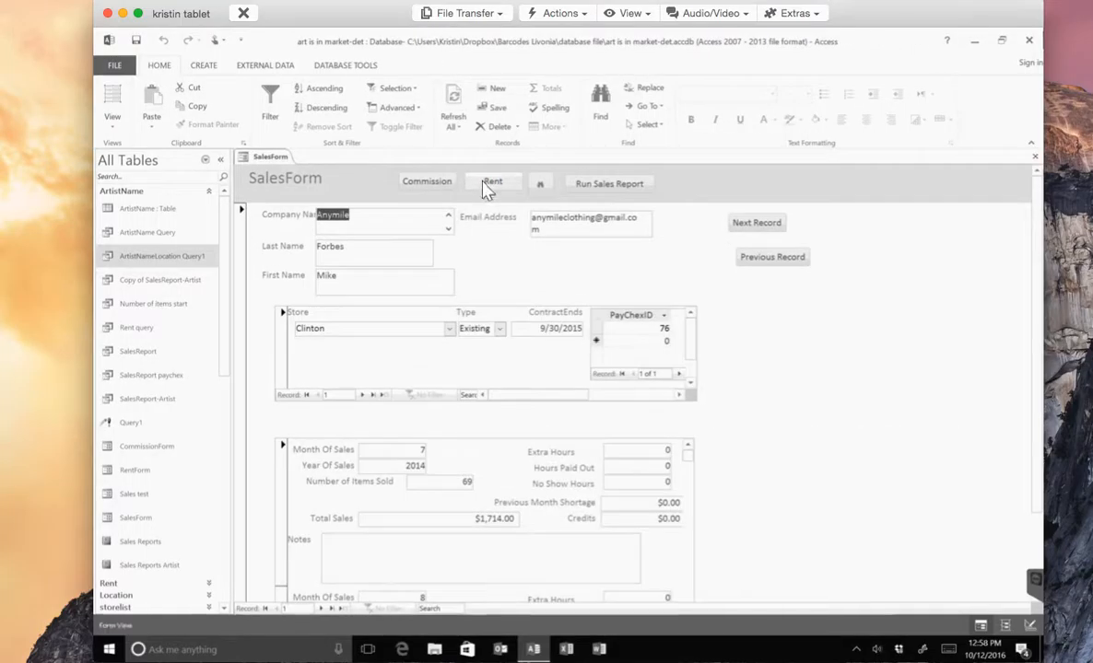